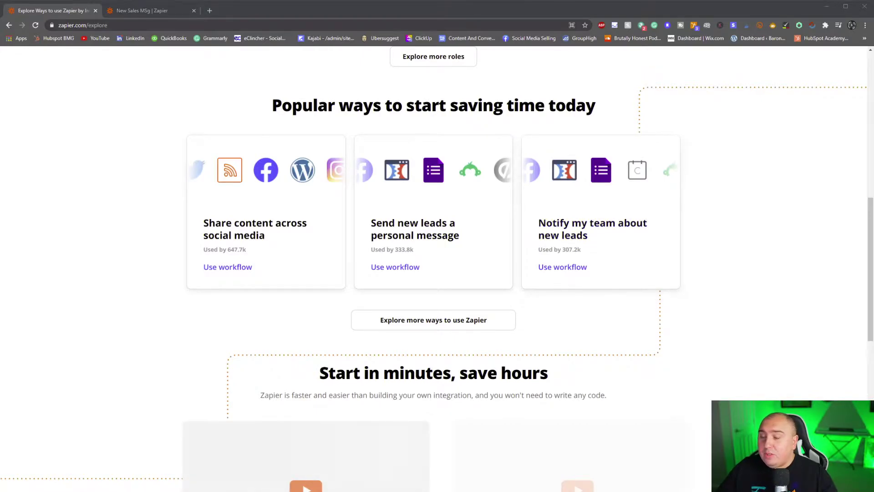
Step: Look through the apps available for all roles in the "Find your apps to get started" section of the Explore page
scroll(302, 332, "down", 15)
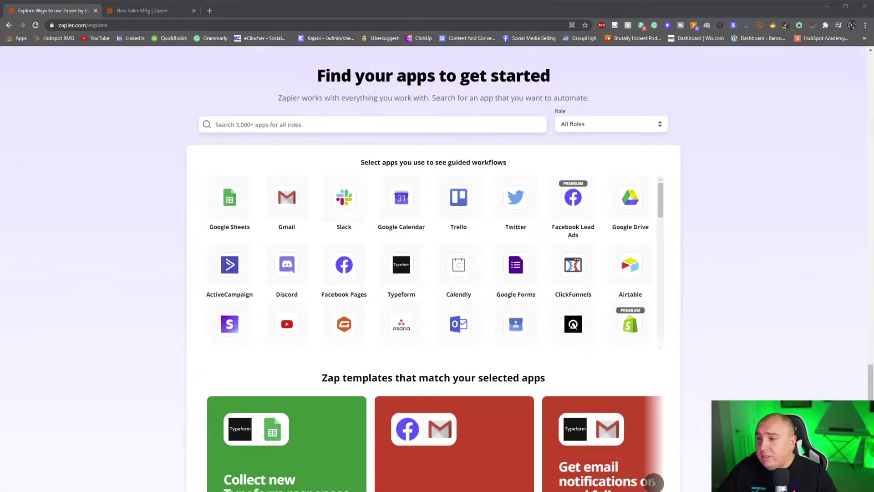
scroll(428, 259, "down", 10)
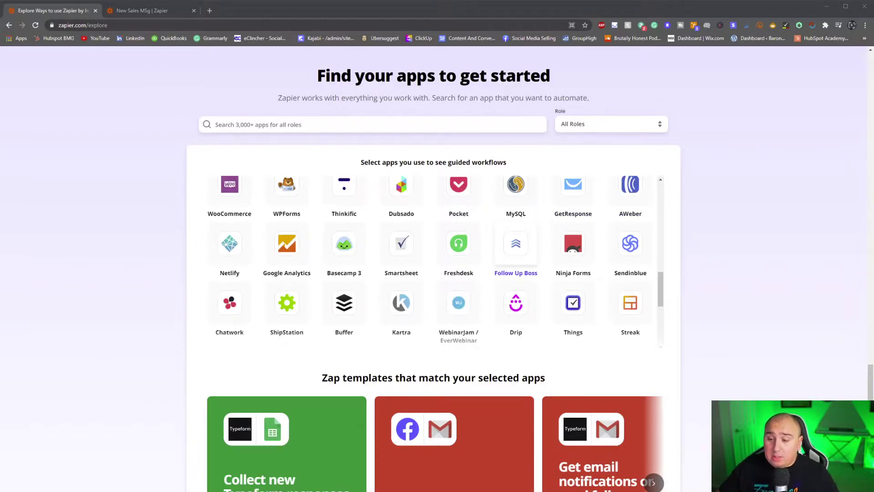
scroll(516, 246, "down", 5)
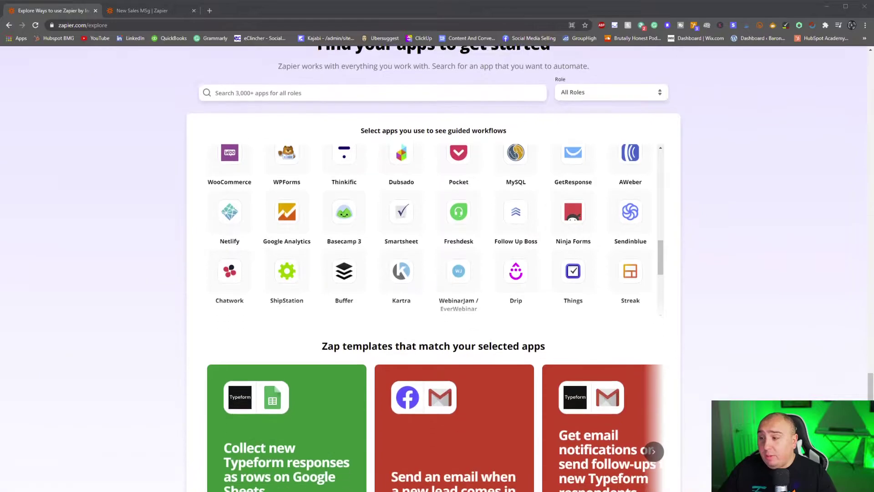
scroll(433, 246, "up", 8)
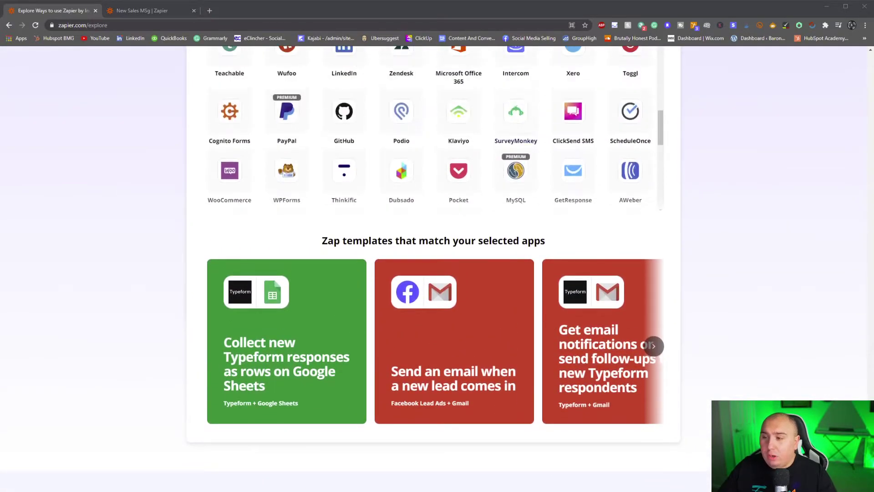
scroll(433, 369, "down", 10)
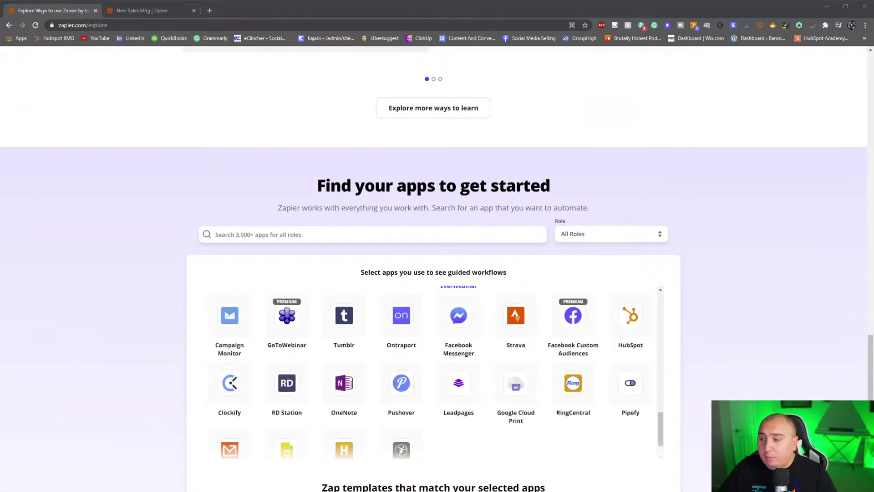
scroll(434, 369, "down", 4)
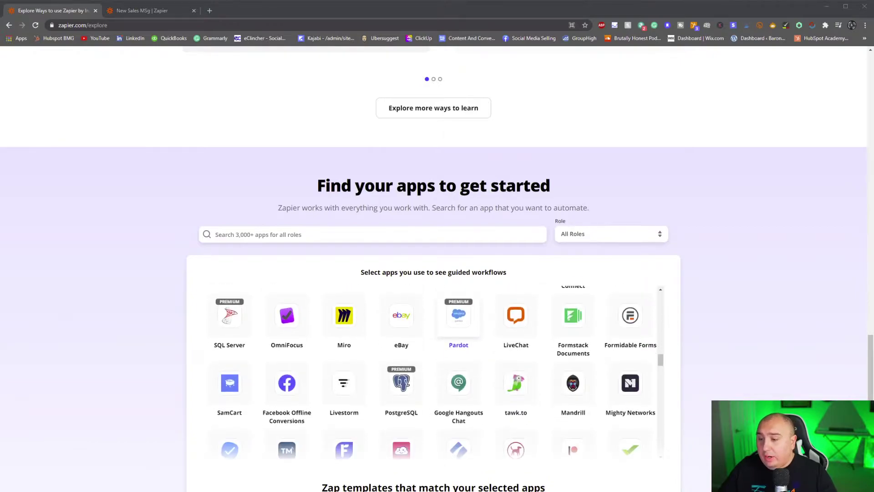
scroll(401, 382, "up", 2)
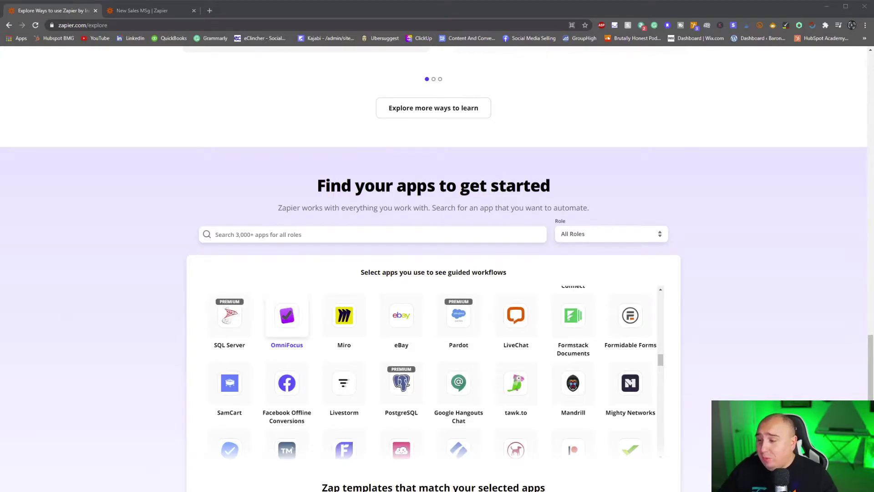
scroll(440, 363, "down", 3)
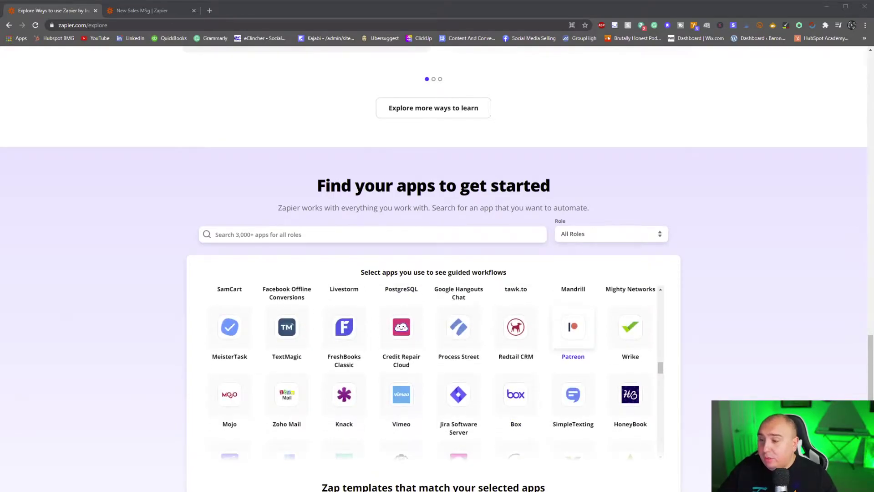
scroll(516, 310, "down", 3)
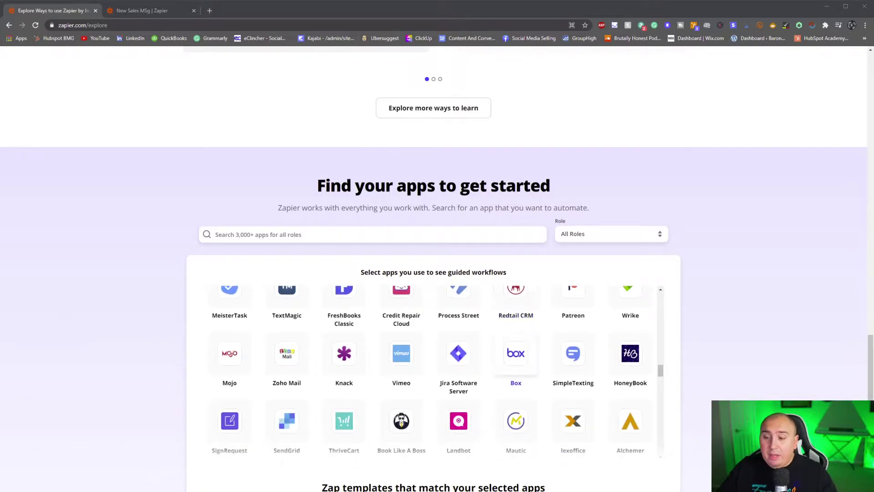
scroll(516, 298, "down", 5)
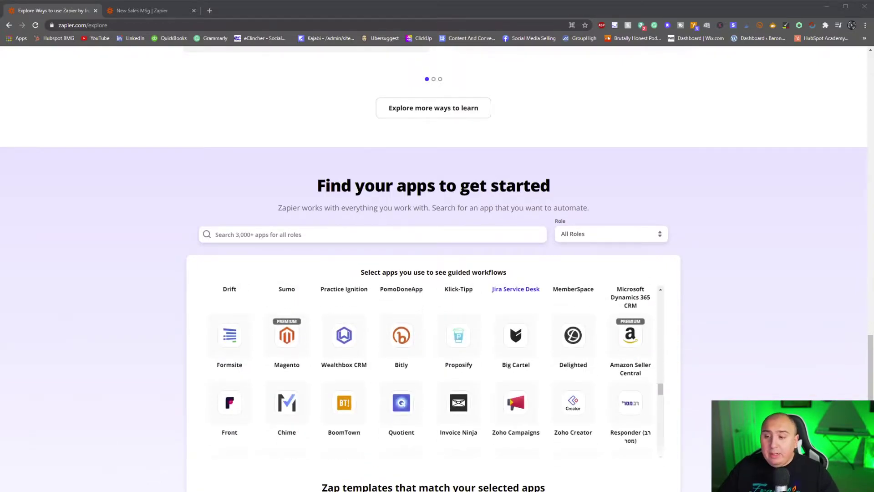
scroll(516, 346, "down", 5)
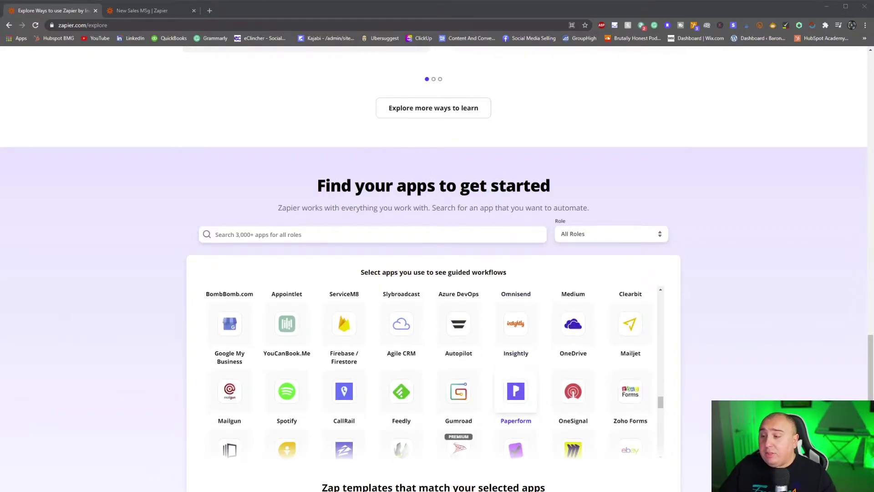
scroll(516, 374, "down", 1)
scroll(516, 360, "down", 1)
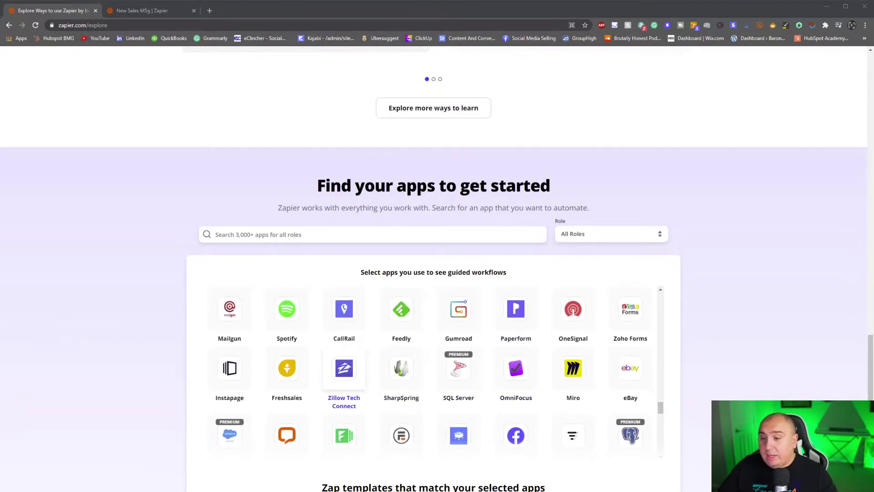
scroll(344, 369, "down", 2)
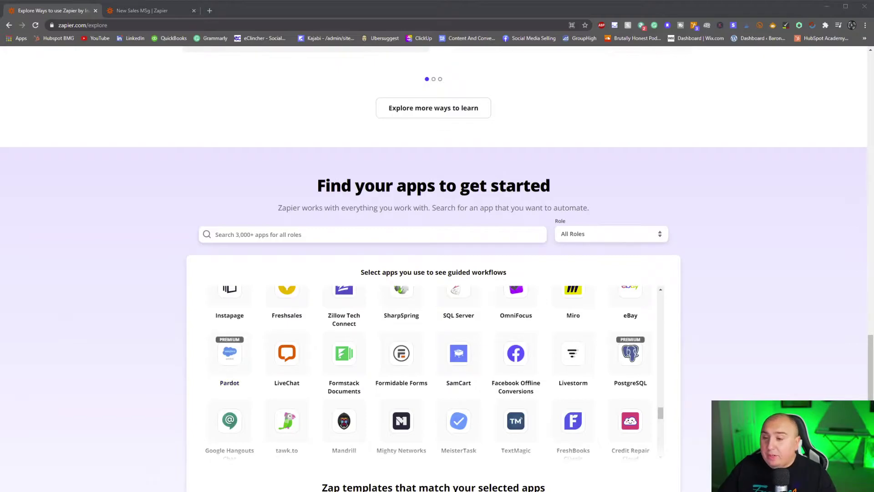
Step: Filter the app list by the Marketer role
left_click(609, 237)
left_click(619, 240)
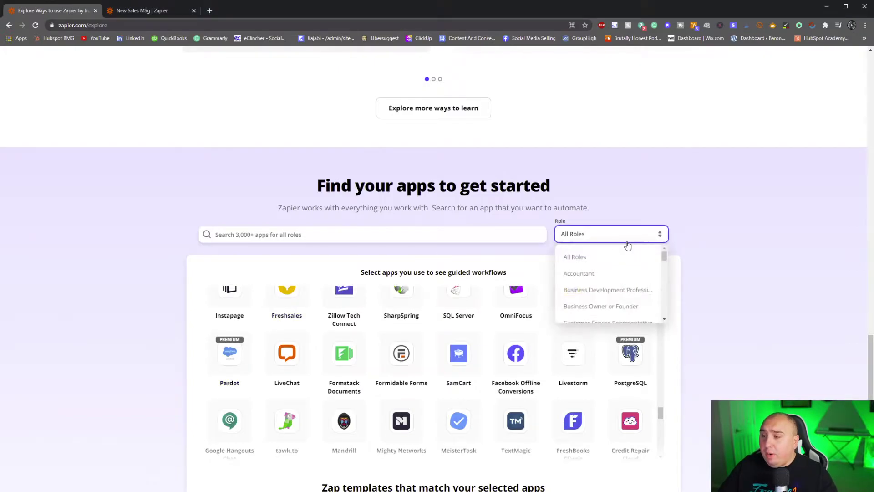
scroll(628, 285, "down", 3)
scroll(628, 286, "down", 5)
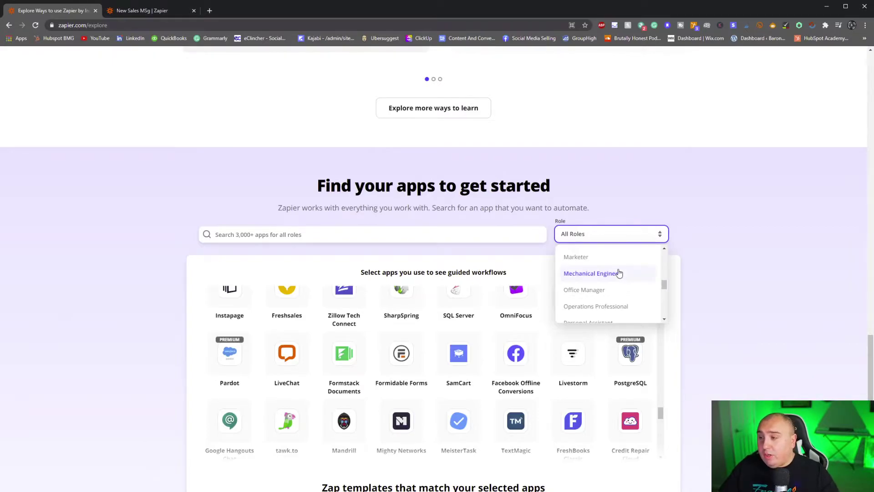
left_click(609, 260)
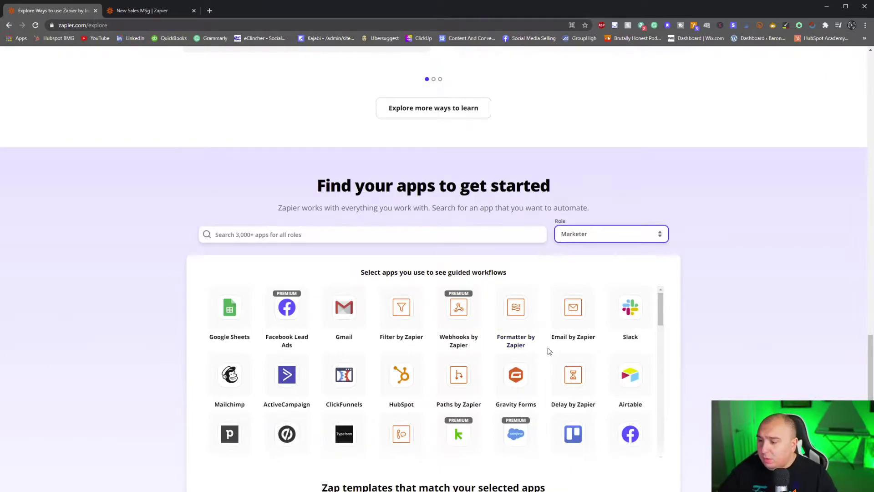
Step: Look through the apps suggested for marketers, such as Mailchimp, HubSpot, Pipedrive and Google Calendar
scroll(626, 387, "down", 3)
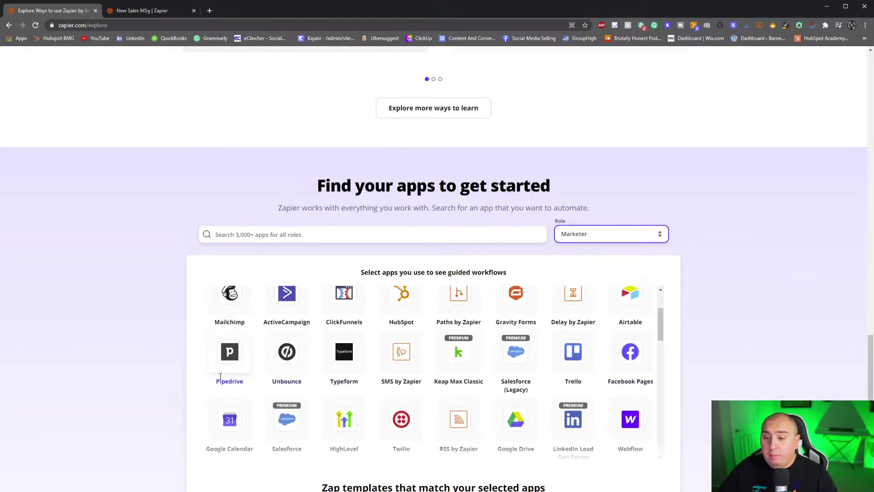
scroll(226, 366, "up", 2)
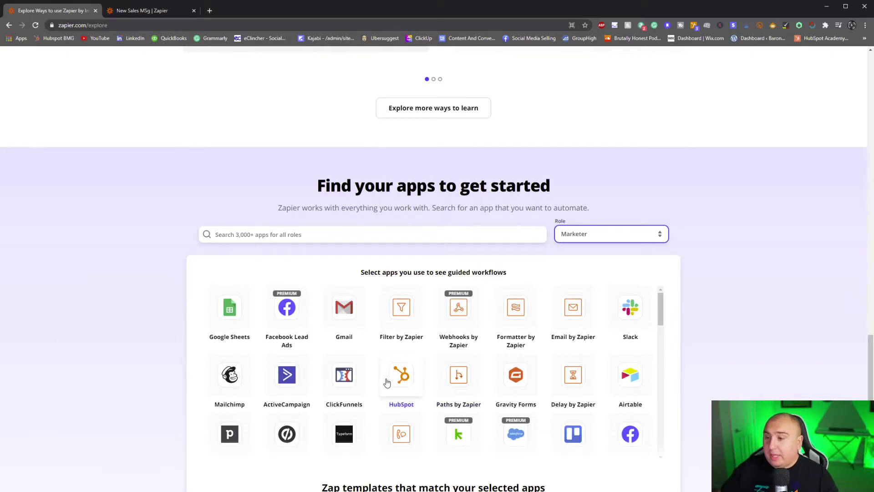
scroll(605, 310, "down", 2)
scroll(605, 310, "down", 2)
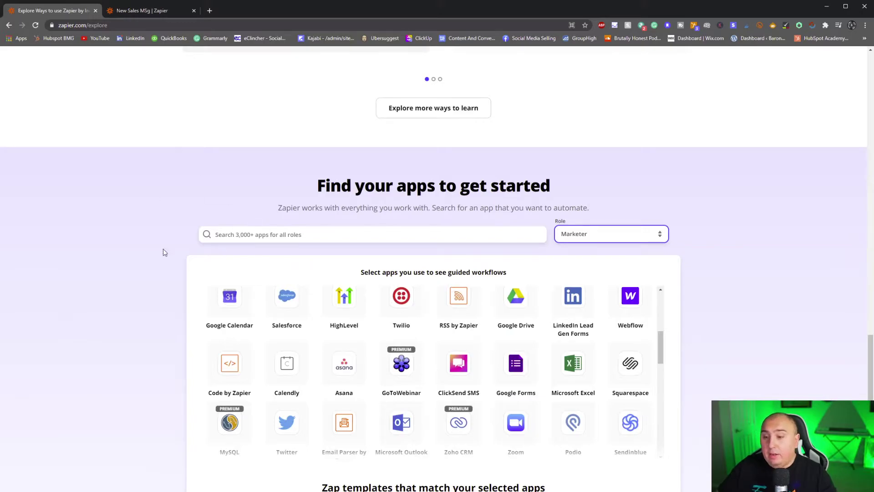
scroll(234, 369, "down", 2)
scroll(250, 375, "down", 5)
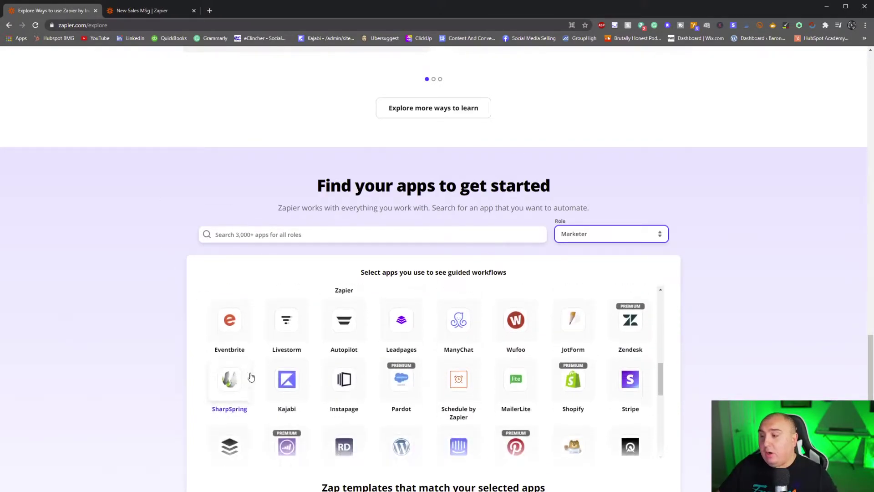
scroll(451, 426, "up", 6)
scroll(520, 455, "up", 5)
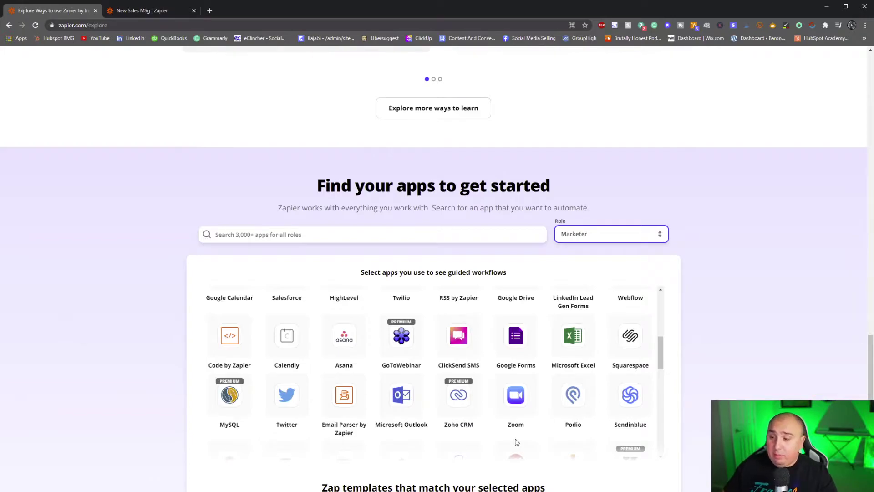
scroll(426, 346, "up", 5)
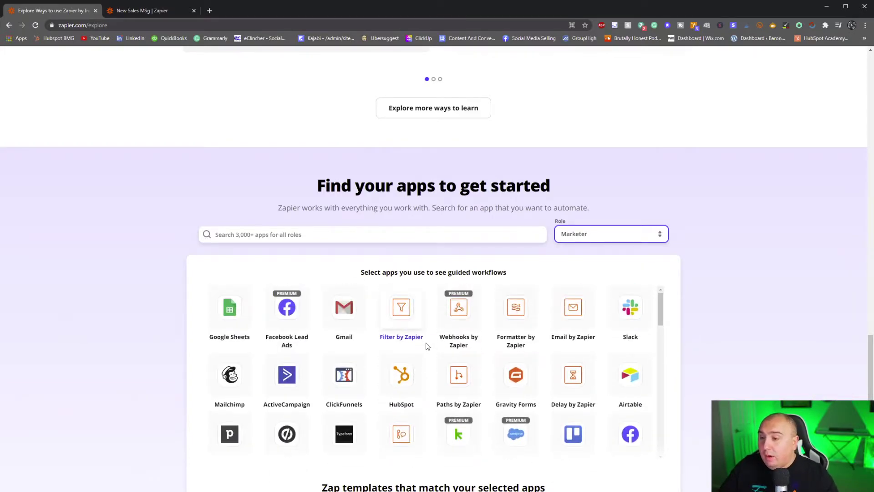
scroll(427, 346, "up", 3)
scroll(244, 425, "down", 2)
scroll(245, 428, "down", 2)
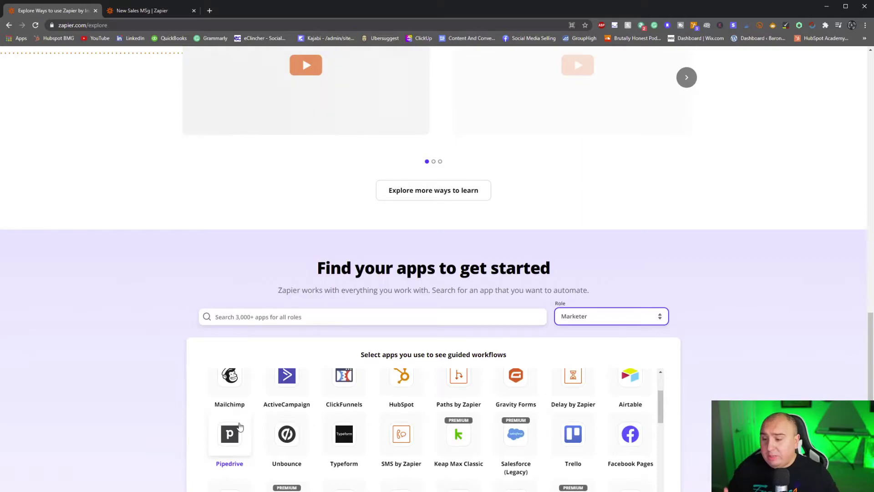
scroll(239, 426, "up", 1)
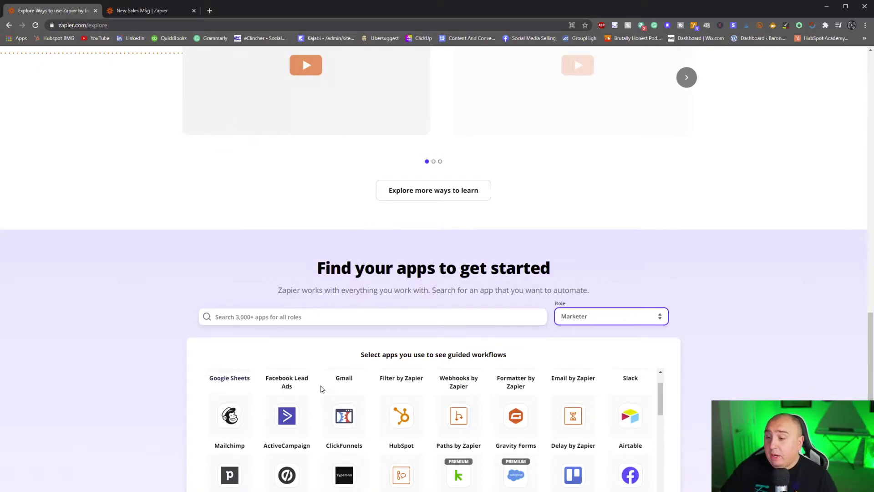
scroll(359, 430, "up", 1)
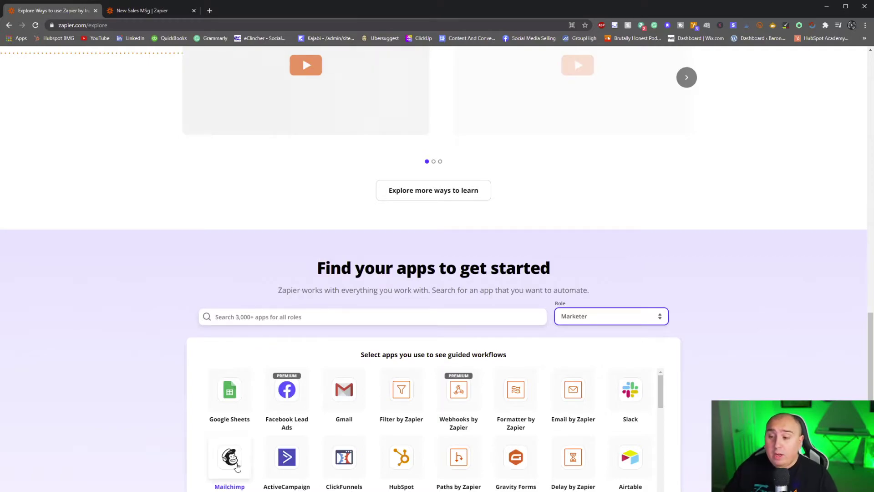
scroll(255, 409, "down", 2)
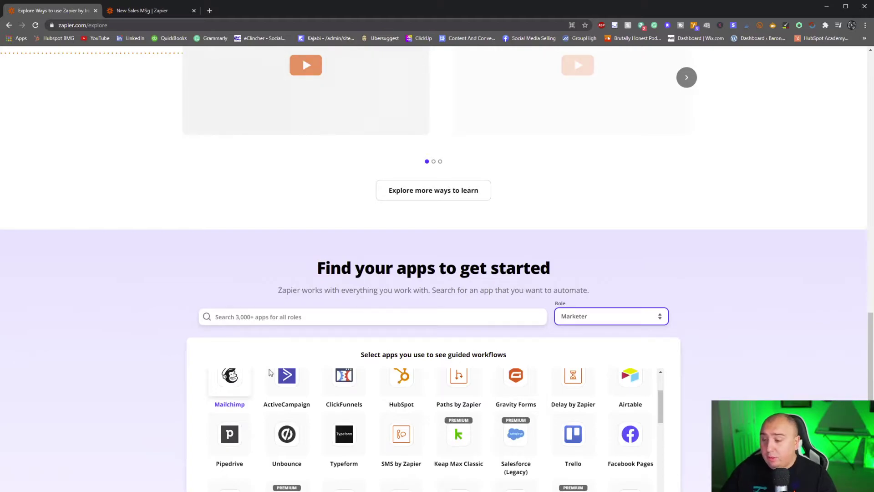
scroll(593, 463, "down", 2)
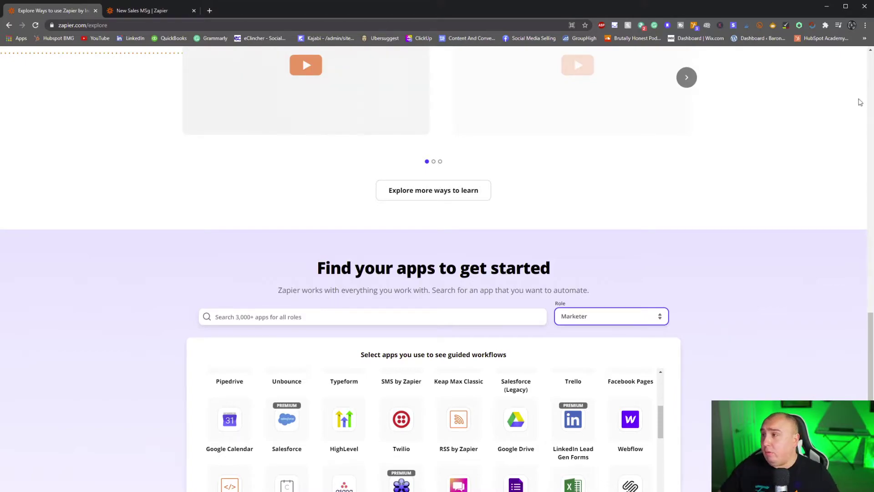
left_click(813, 26)
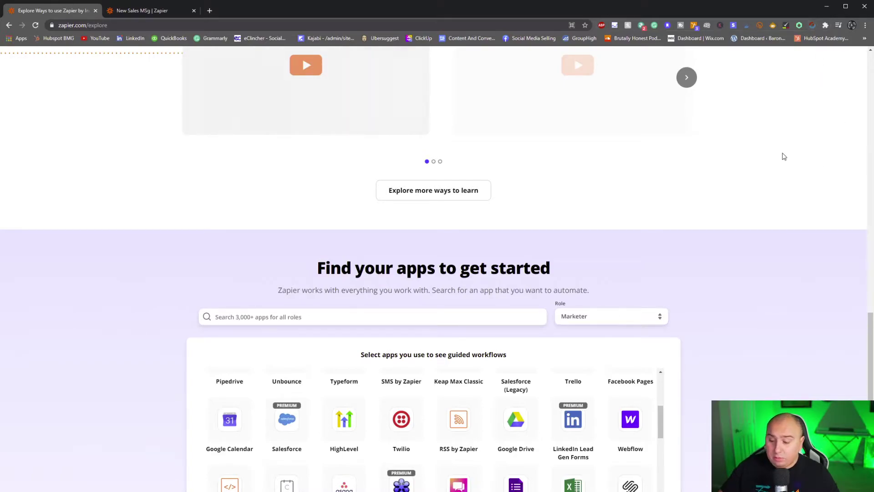
Step: Change the role filter of the app list to Office Manager
scroll(330, 146, "up", 2)
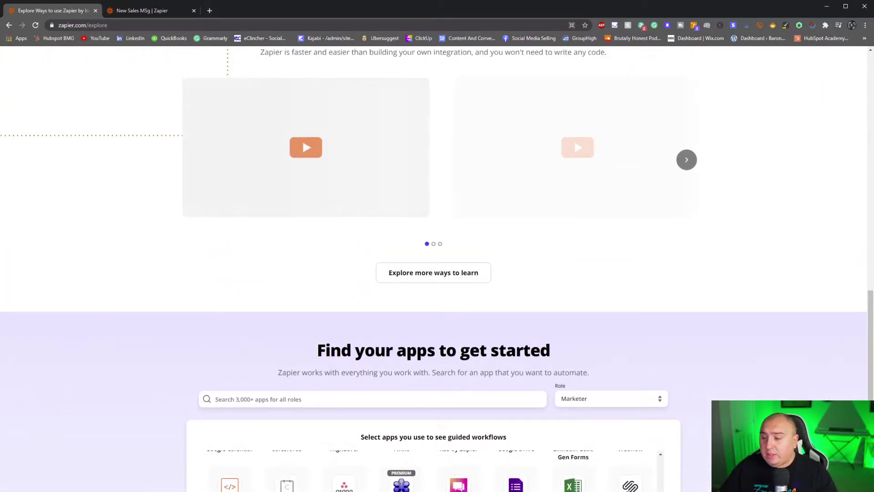
scroll(592, 274, "down", 3)
left_click(592, 274)
scroll(614, 314, "down", 4)
scroll(615, 323, "down", 3)
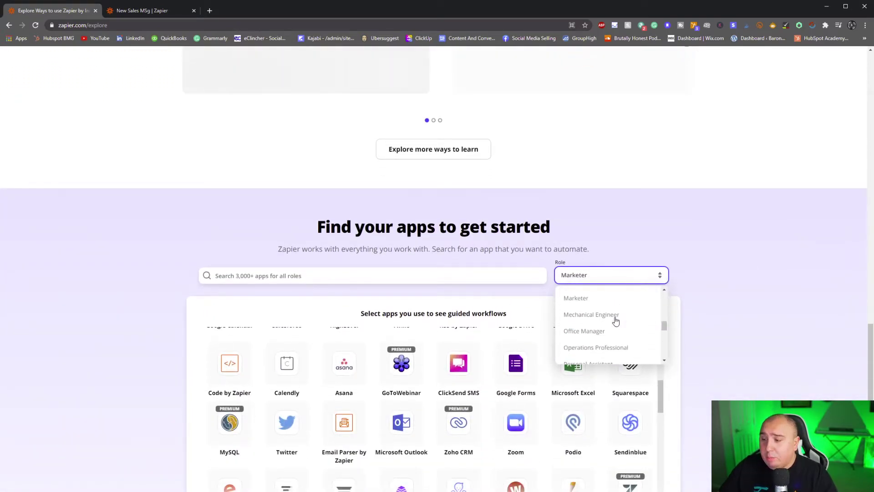
left_click(604, 291)
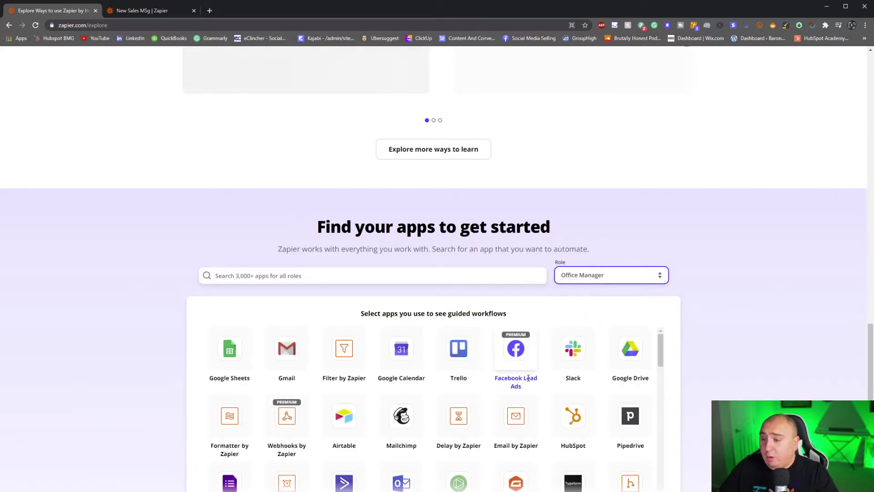
Step: Look through the apps suggested for office managers
scroll(519, 383, "down", 3)
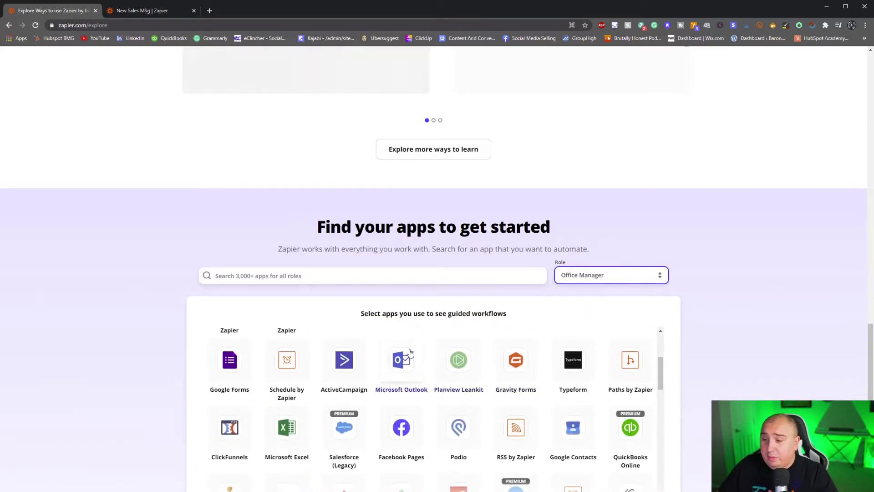
scroll(416, 369, "down", 3)
scroll(355, 393, "down", 1)
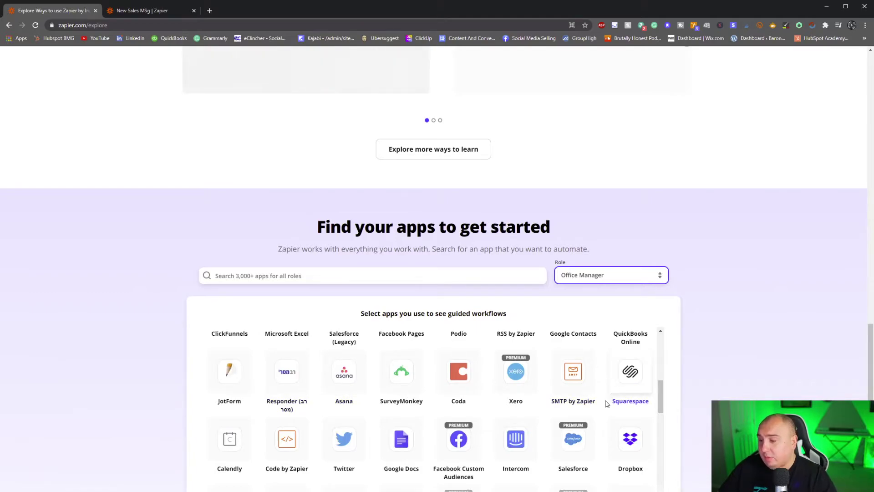
scroll(605, 427, "down", 3)
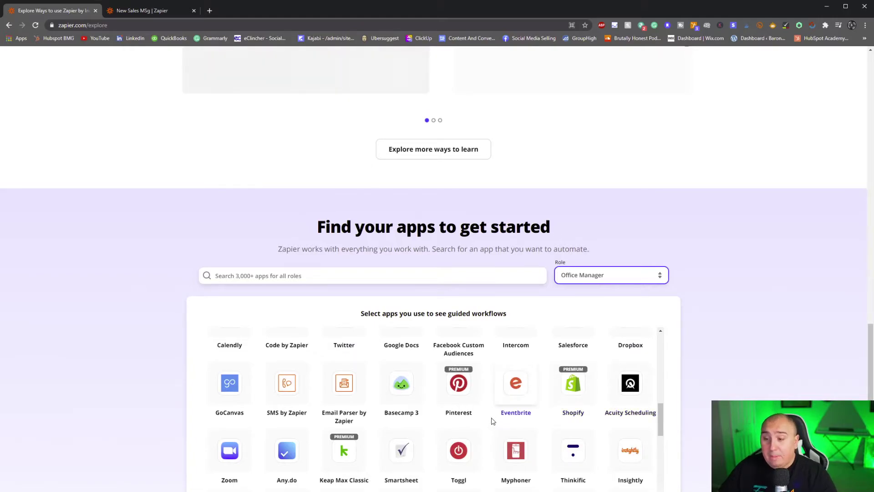
scroll(492, 421, "down", 2)
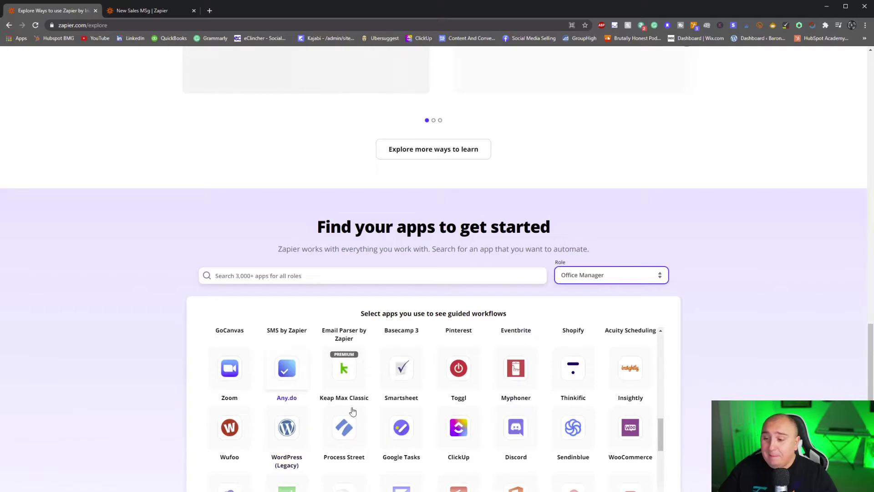
Step: Look further through the Office Manager apps, from ClickUp and Eventbrite to Gmail and Google Sheets, and return to the start of the page
scroll(464, 433, "down", 1)
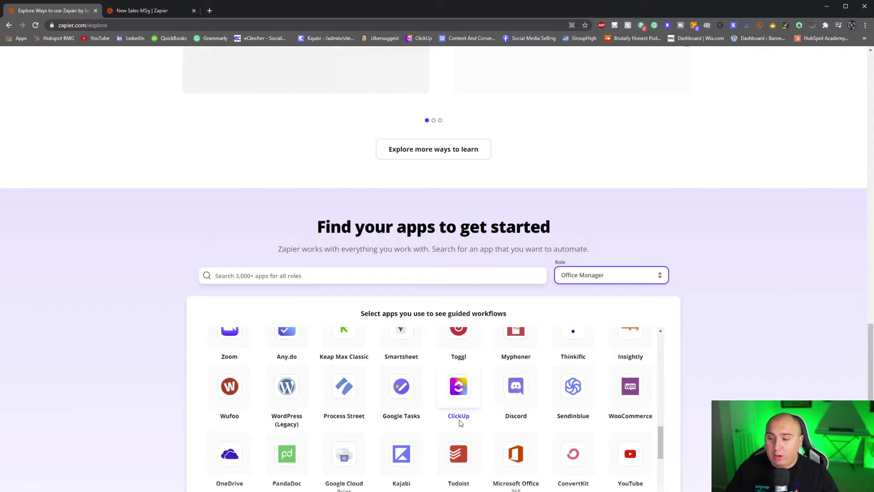
scroll(460, 424, "up", 10)
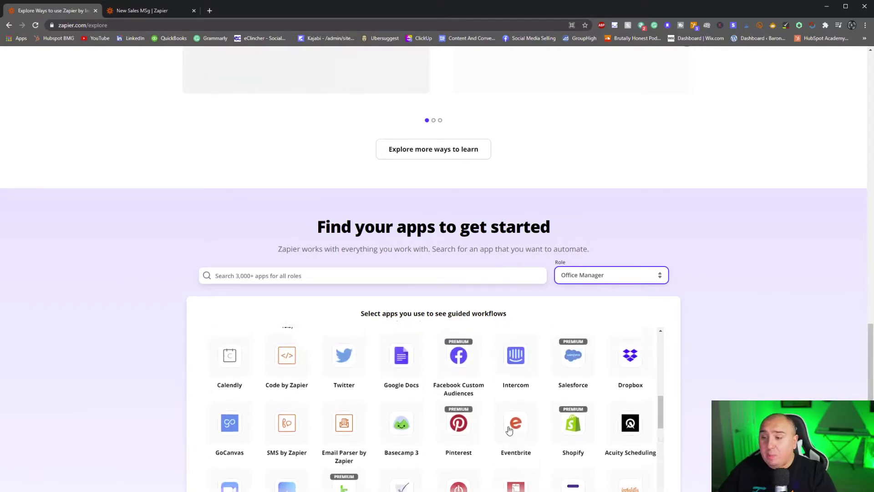
scroll(506, 419, "up", 2)
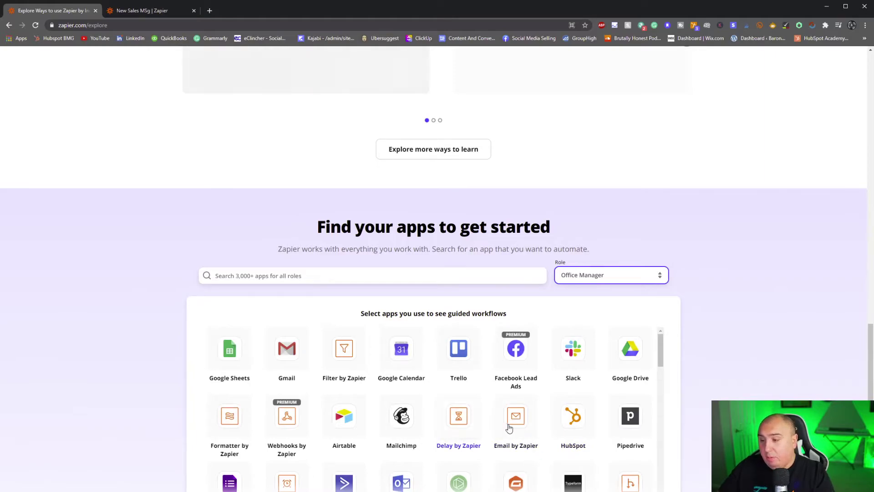
scroll(655, 484, "down", 1)
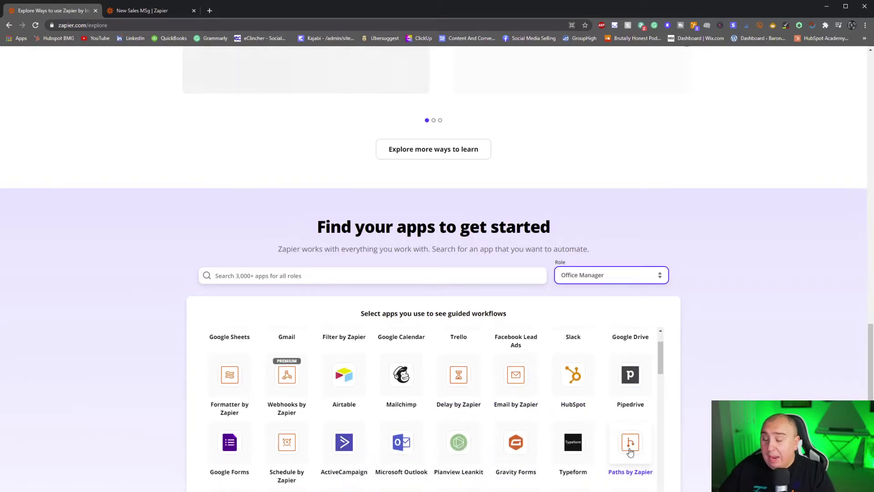
scroll(287, 371, "up", 1)
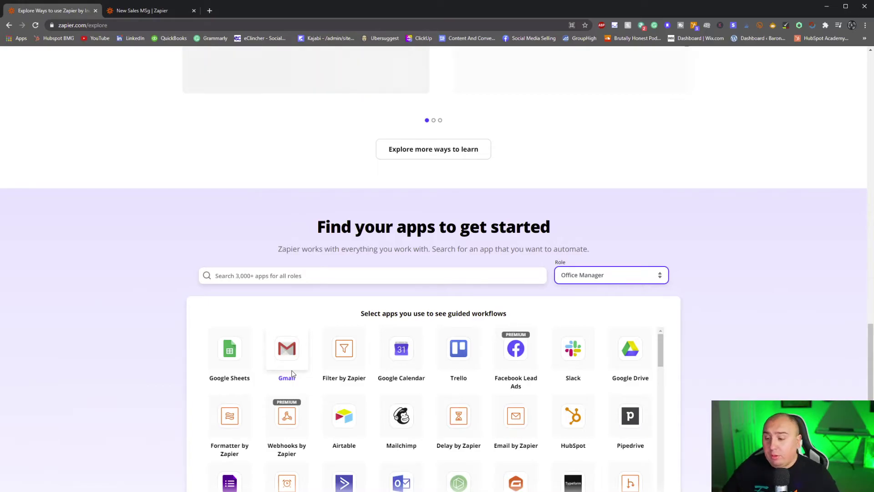
scroll(302, 266, "up", 20)
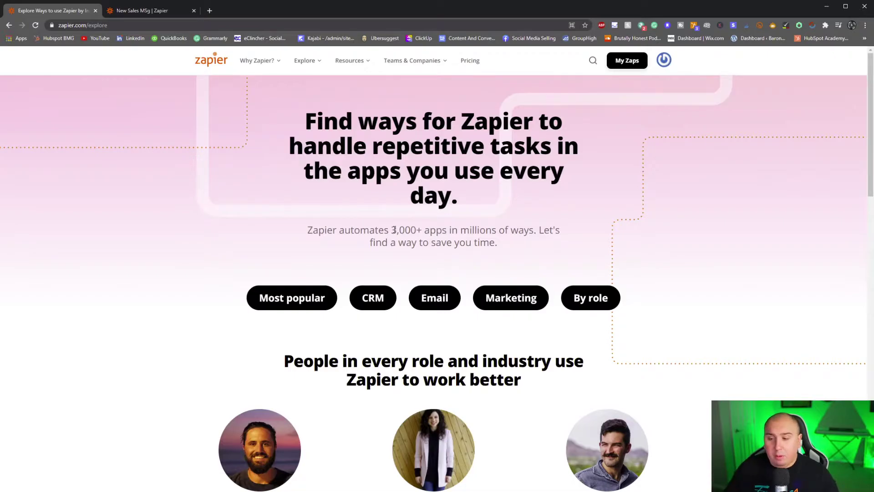
Step: Switch to the New Sales MSg Zap and look over its HubSpot trigger, filter and Salesmsg actions
left_click(131, 16)
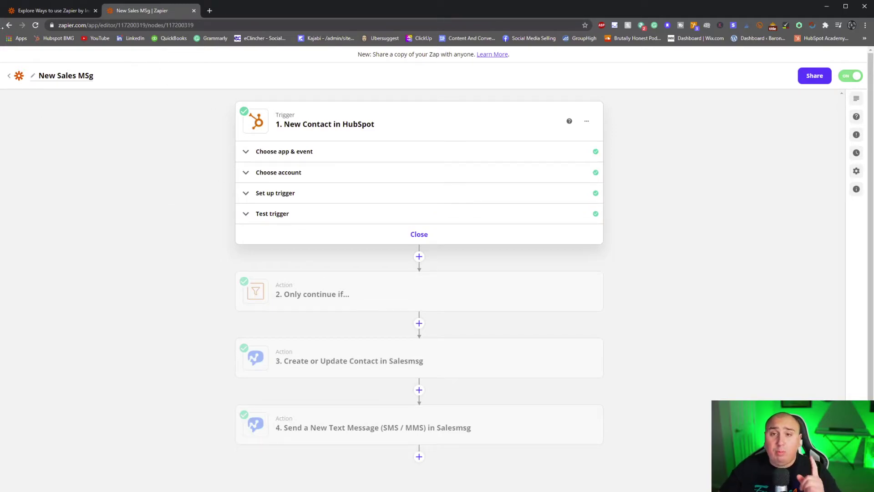
left_click(44, 12)
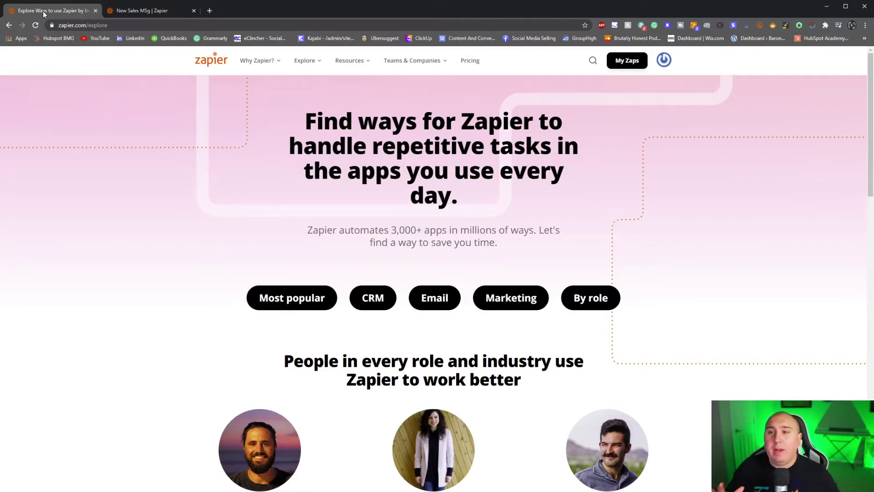
left_click(152, 13)
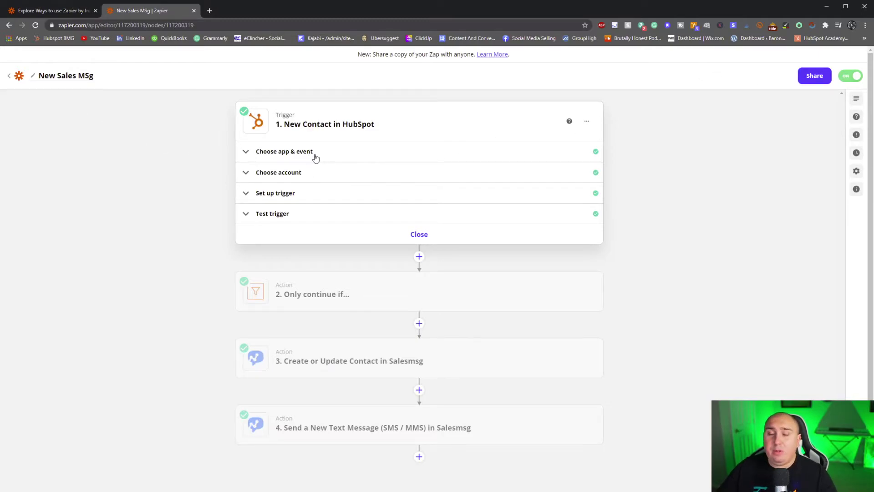
Step: Open the Zapier Zaps page in a new browser tab and start making a new Zap
left_click(212, 12)
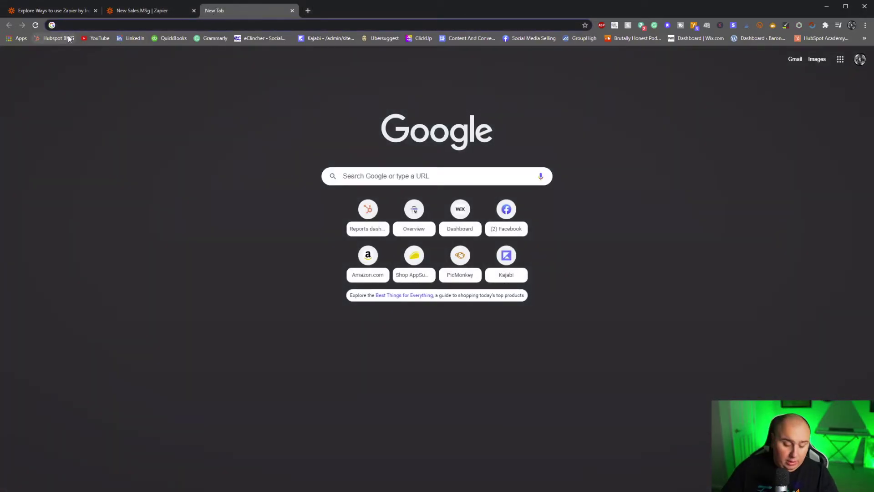
type("zap")
key("Return")
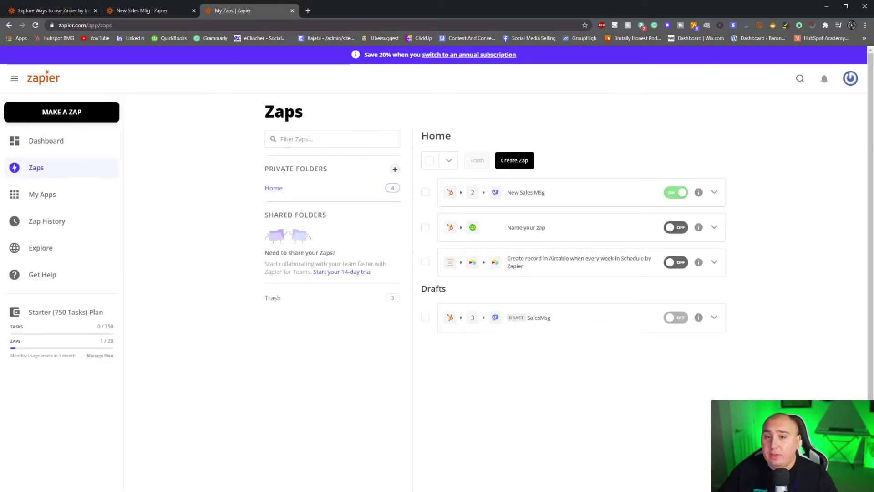
left_click(46, 114)
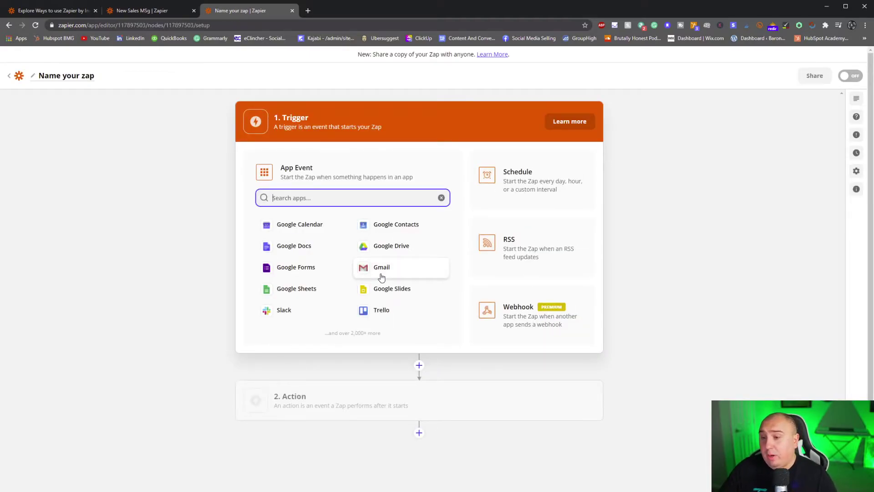
Step: Choose HubSpot as the new Zap's trigger app and look through its available trigger events
scroll(312, 286, "down", 1)
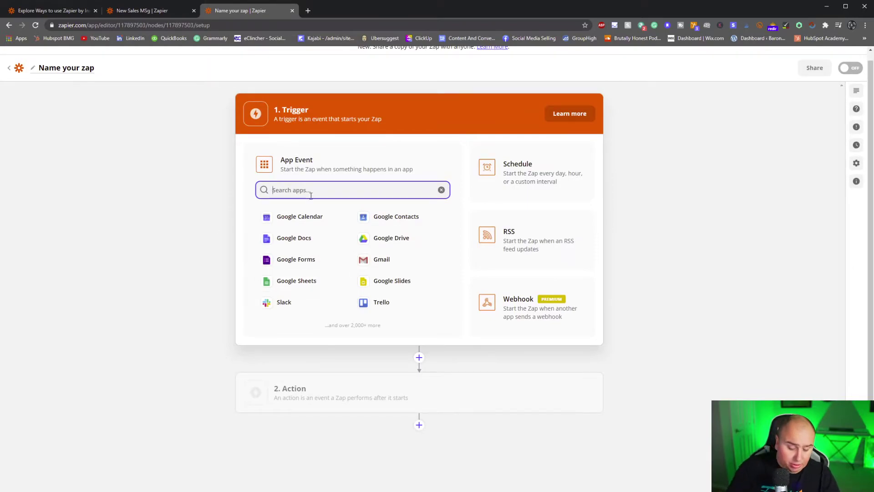
type("hub")
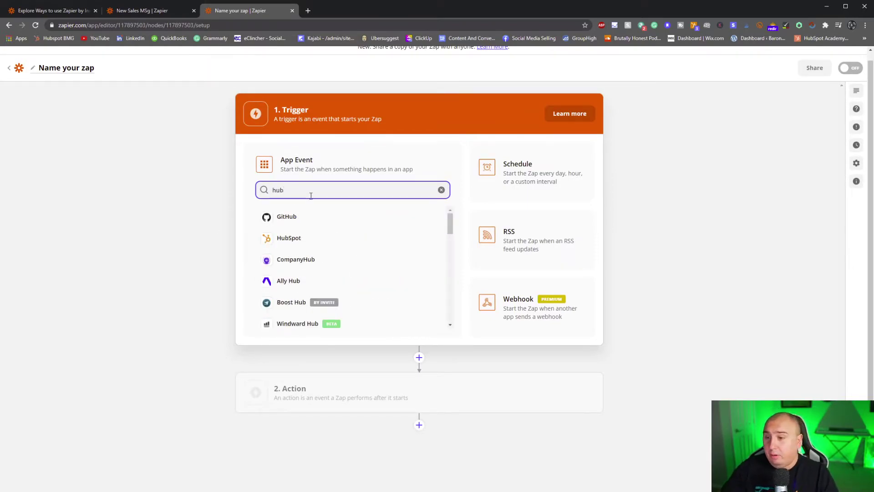
left_click(415, 238)
left_click(405, 225)
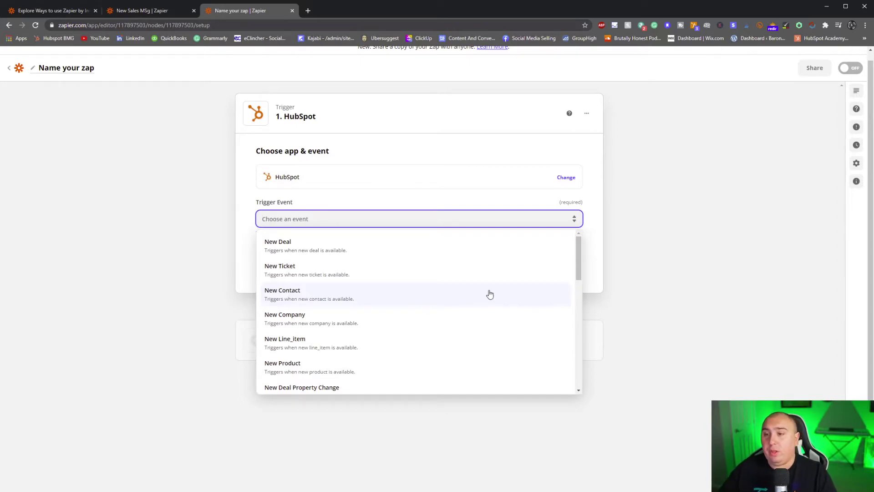
scroll(387, 277, "up", 1)
scroll(350, 290, "down", 1)
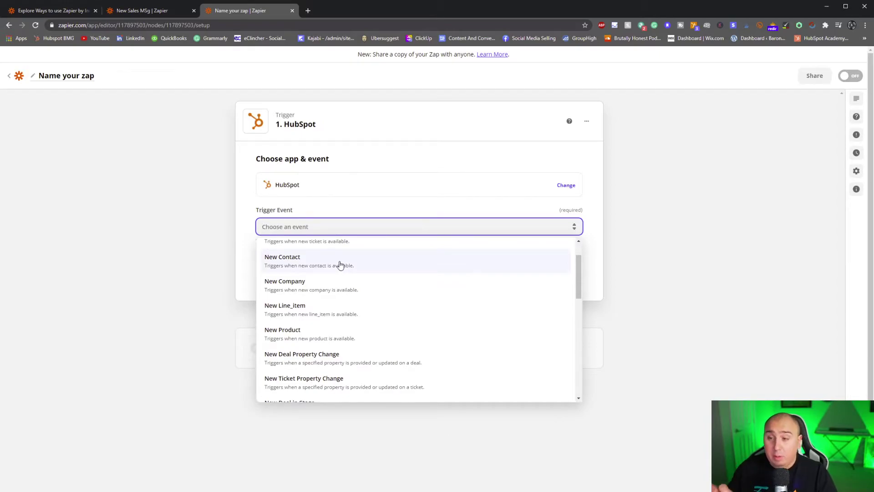
scroll(341, 299, "down", 2)
scroll(327, 275, "down", 2)
Step: Change the trigger app to Google Sheets and show its trigger events
left_click(351, 182)
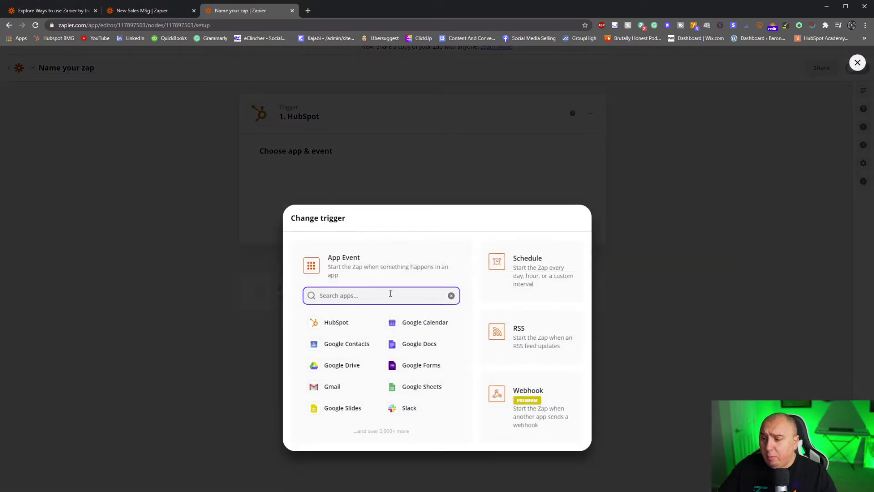
left_click(391, 389)
left_click(342, 222)
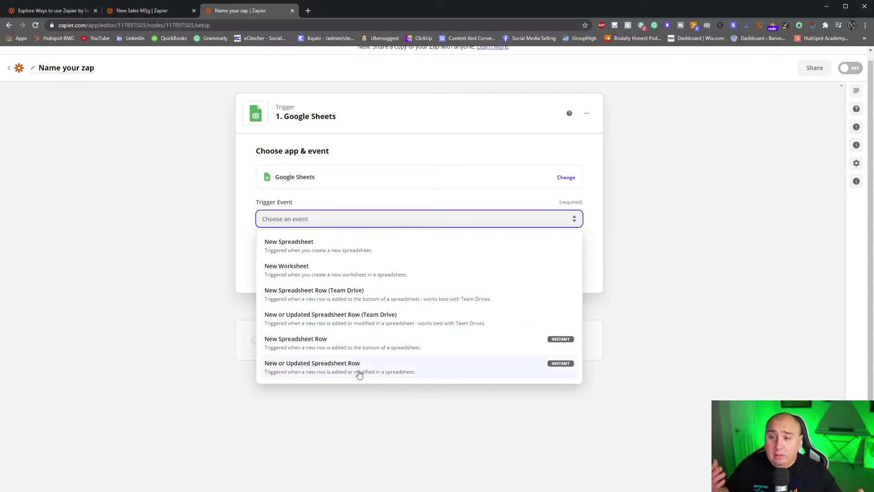
Step: Change the trigger app to ClickUp and show its trigger events
left_click(402, 176)
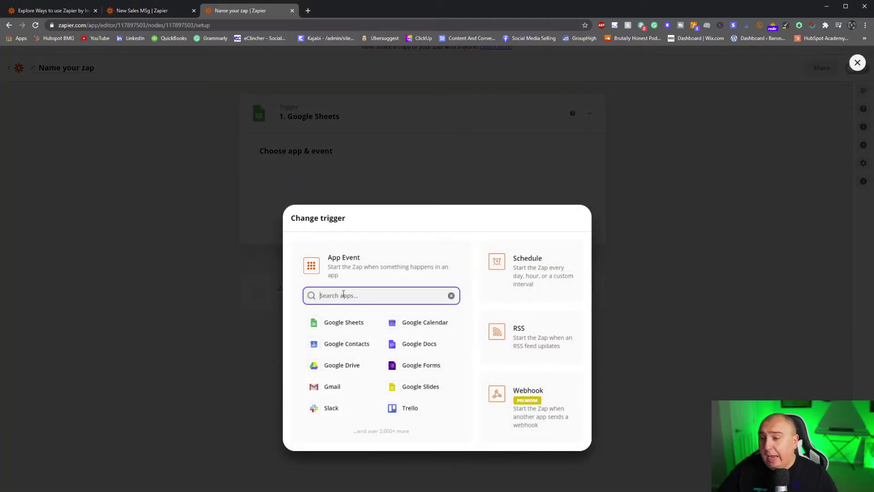
type("click")
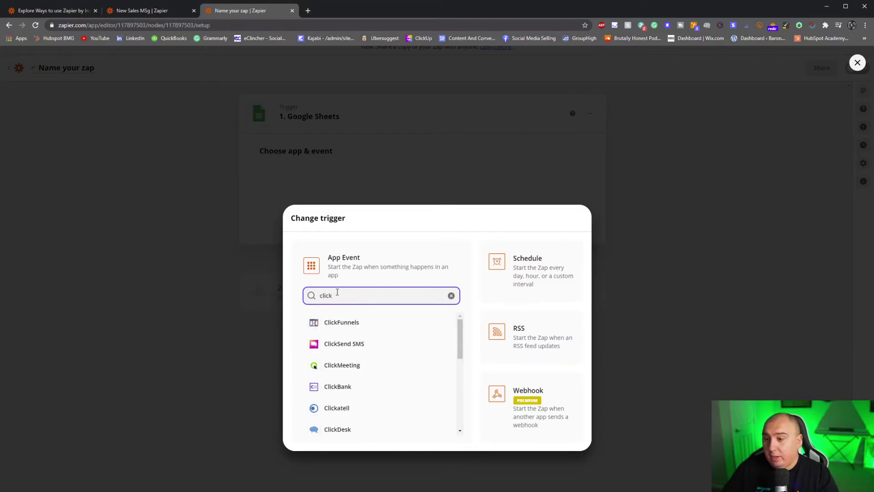
type("up")
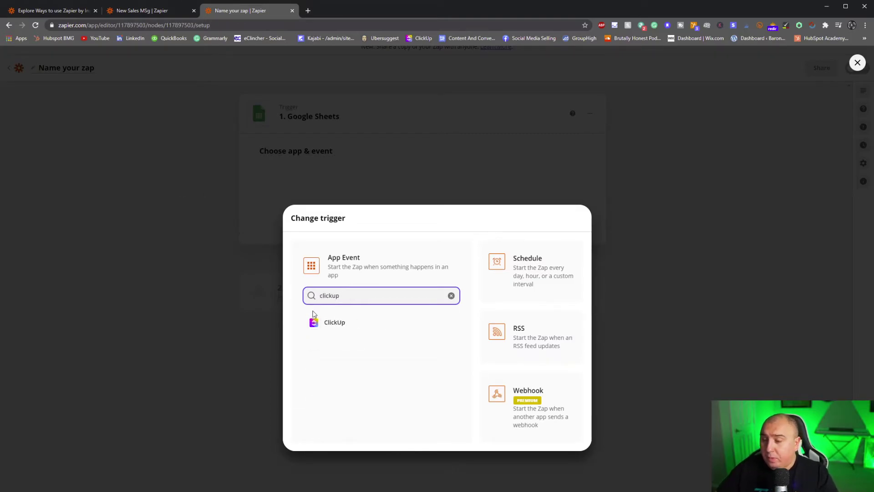
left_click(333, 323)
left_click(306, 218)
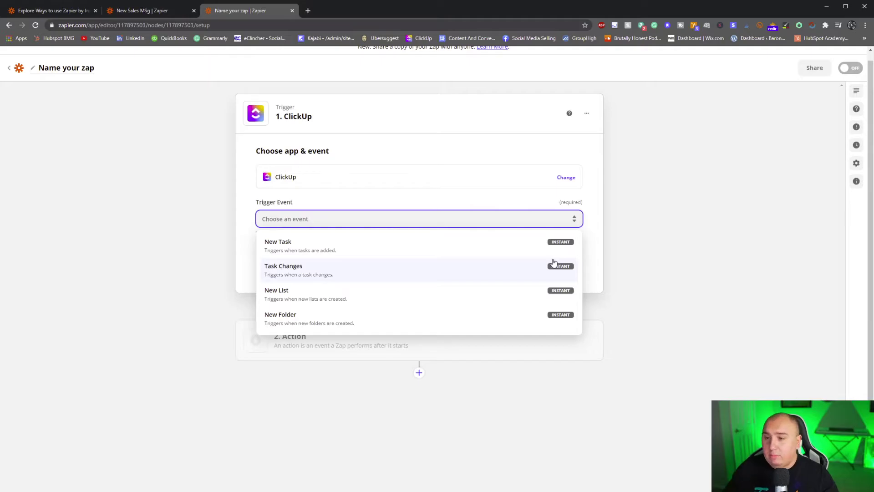
Step: Set the trigger app to HubSpot with New Contact as the trigger event, and continue to the account choice
left_click(365, 186)
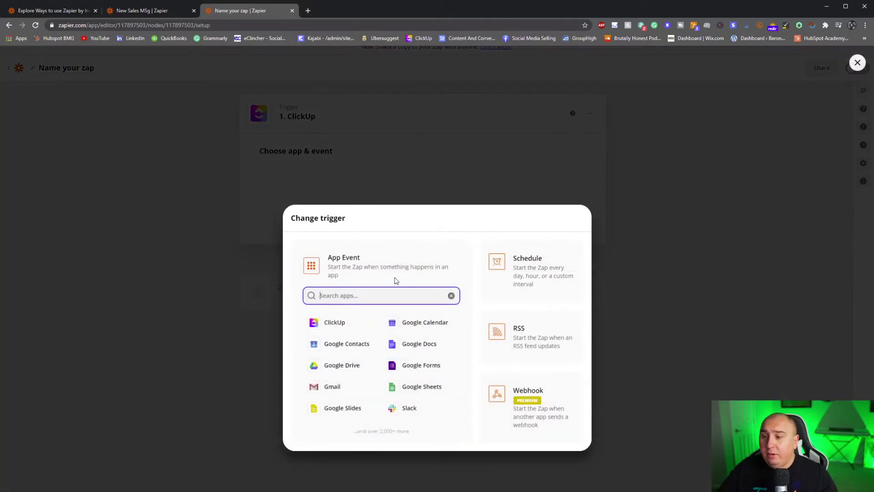
type("hubs")
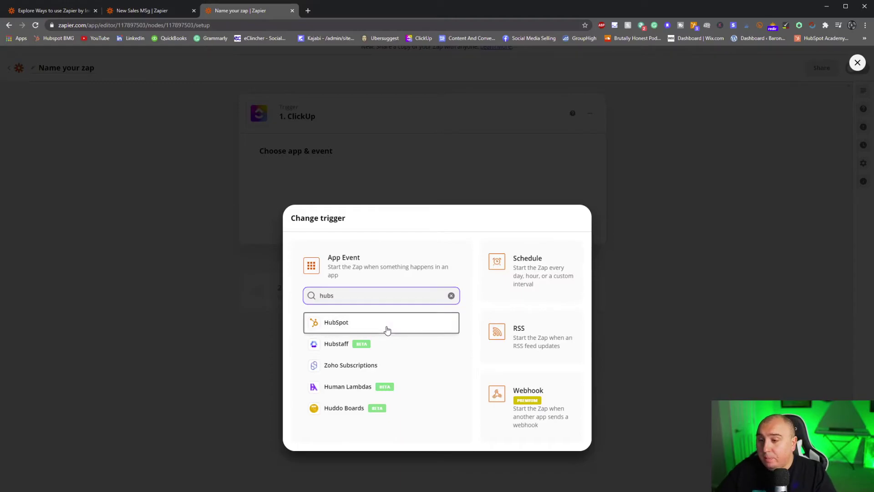
left_click(387, 328)
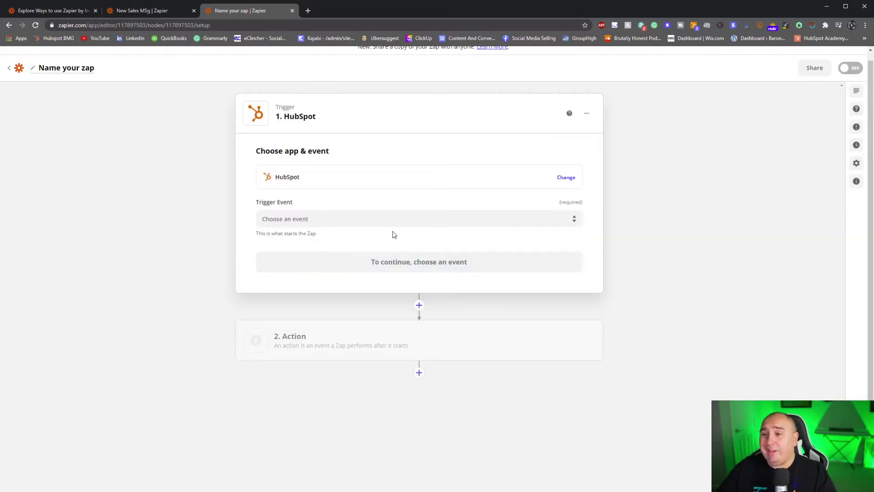
left_click(389, 219)
scroll(358, 273, "down", 1)
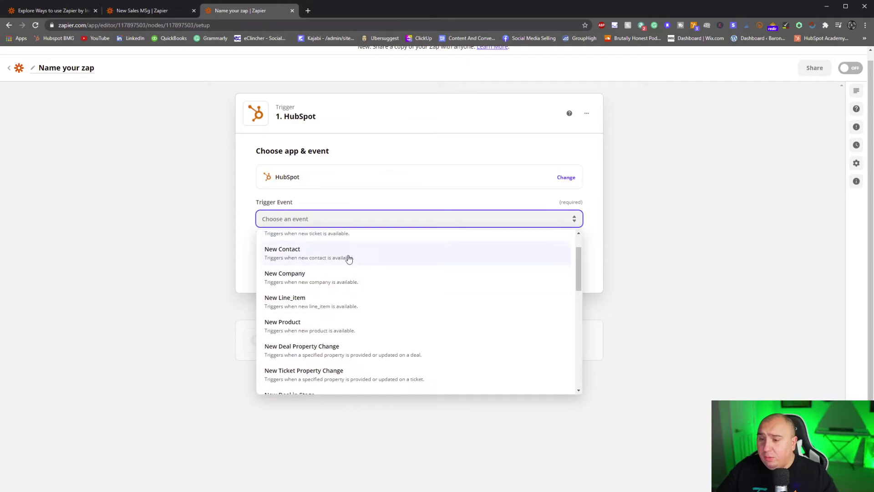
left_click(347, 256)
left_click(353, 269)
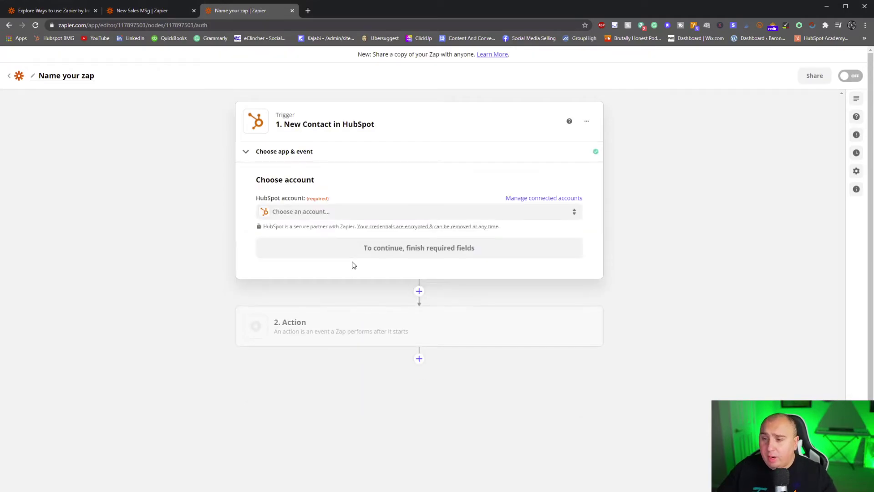
Step: Select the first connected HubSpot account for the trigger and continue to the trigger setup
left_click(350, 215)
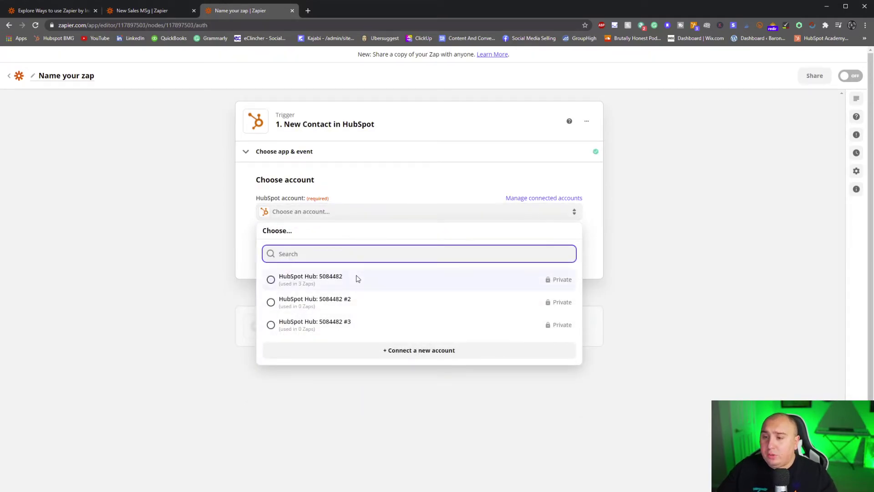
left_click(322, 288)
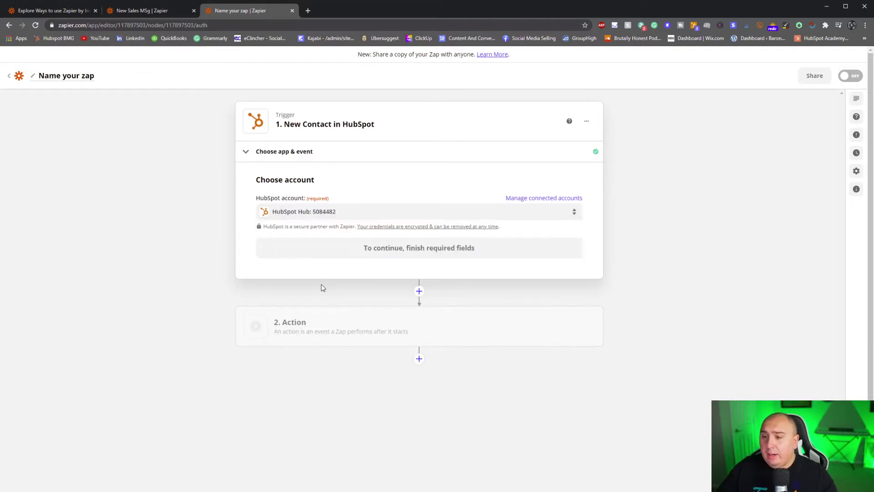
left_click(337, 215)
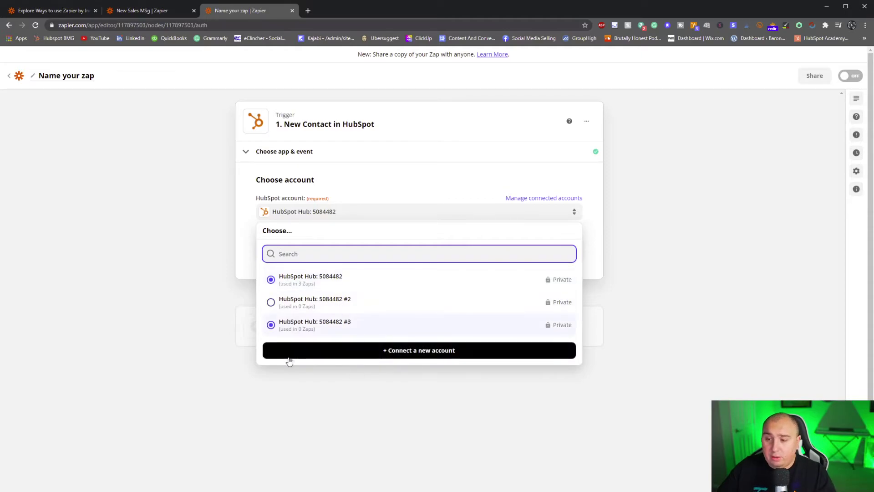
left_click(205, 331)
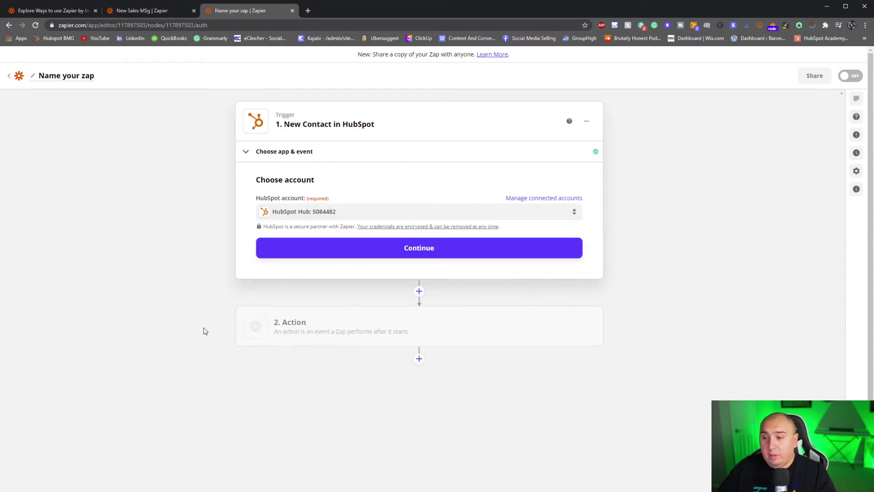
left_click(383, 251)
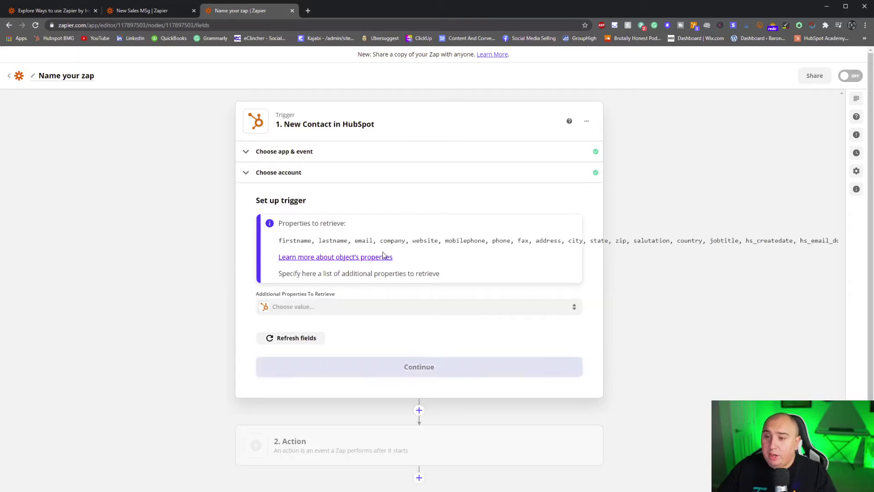
Step: Examine the list of contact properties that the HubSpot trigger retrieves, from firstname through to industry
left_click_drag(303, 240, 839, 242)
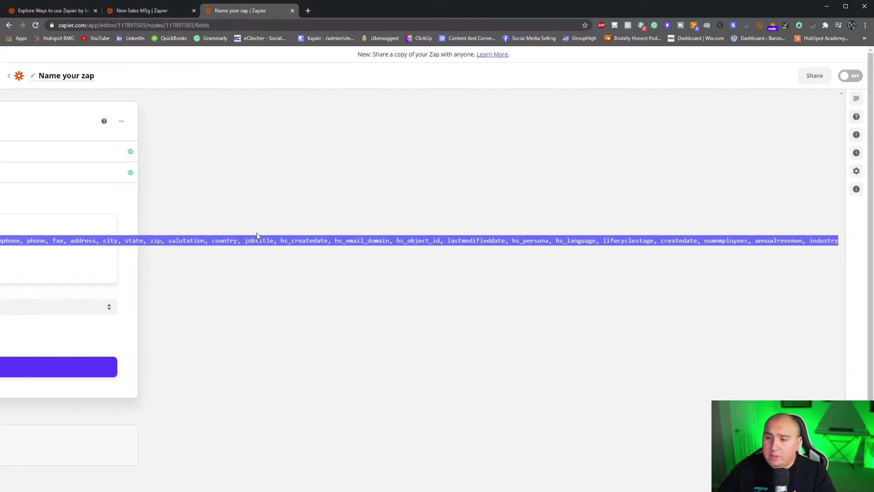
scroll(264, 240, "left", 10)
left_click(215, 238)
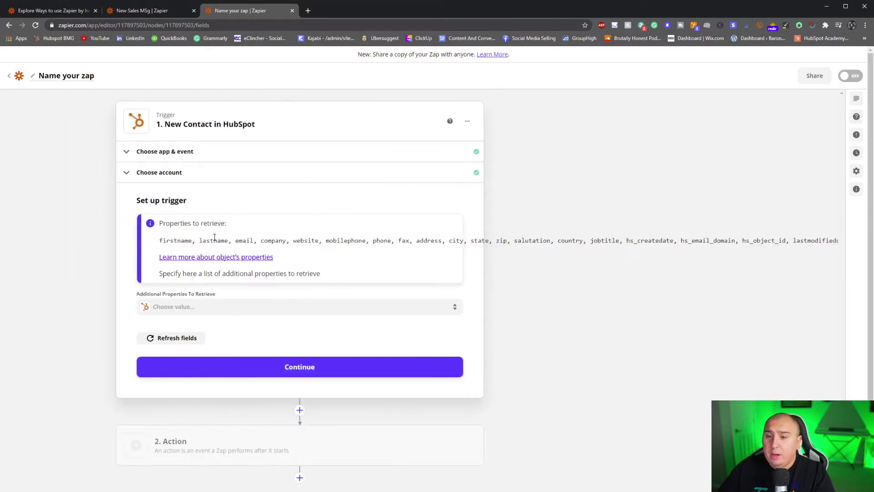
left_click_drag(168, 239, 386, 242)
scroll(382, 242, "right", 5)
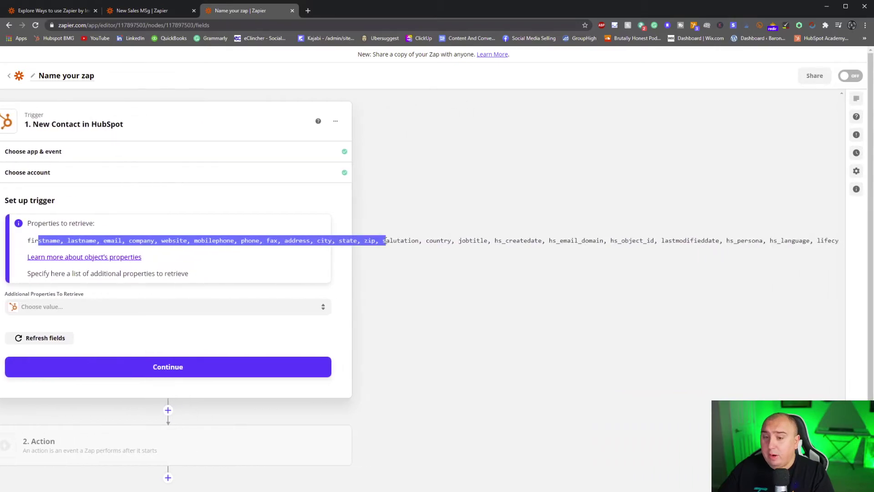
Step: Examine the additional HubSpot contact properties the trigger can retrieve, from the contact information entries down to the sequence and lead status ones
scroll(247, 305, "left", 5)
left_click(316, 306)
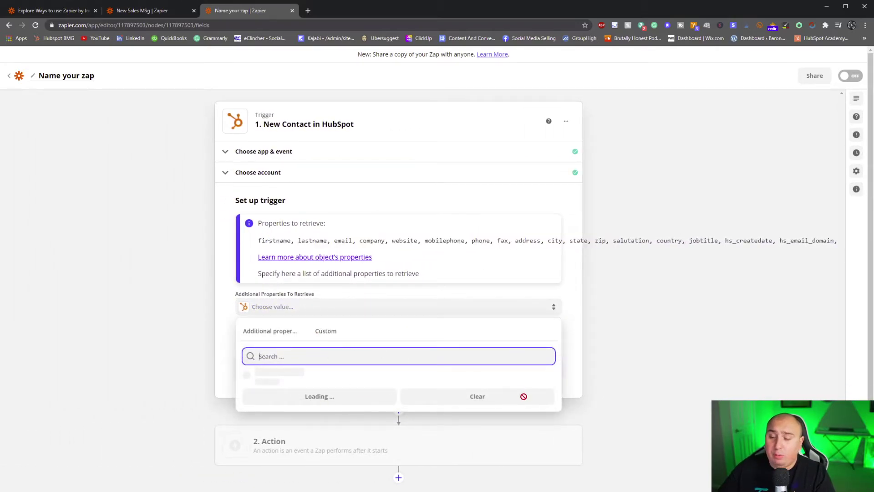
scroll(380, 403, "down", 3)
scroll(382, 410, "up", 2)
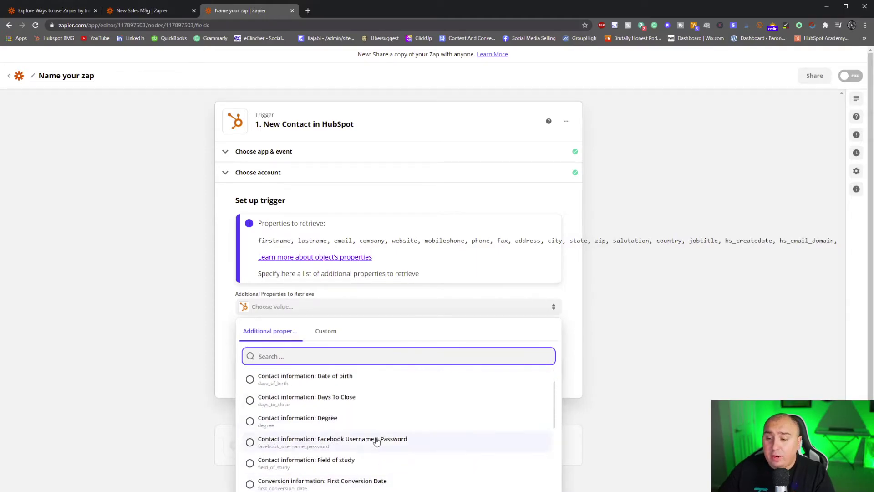
scroll(379, 444, "down", 1)
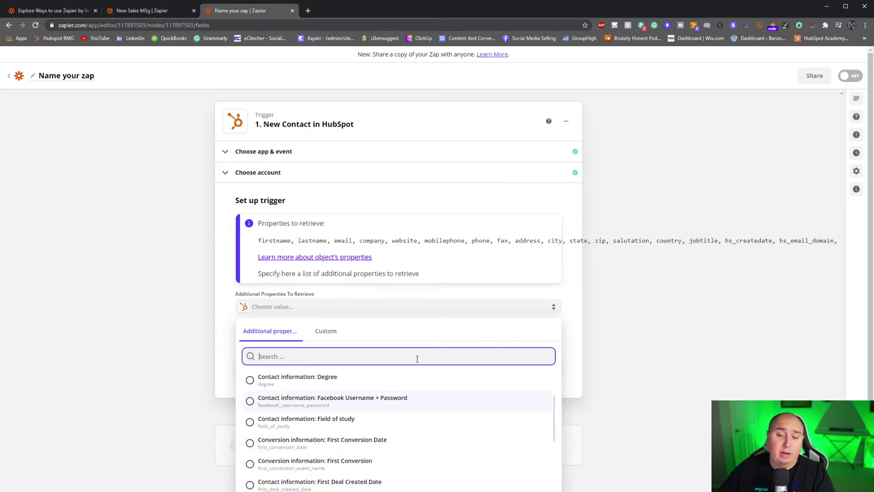
scroll(365, 423, "down", 4)
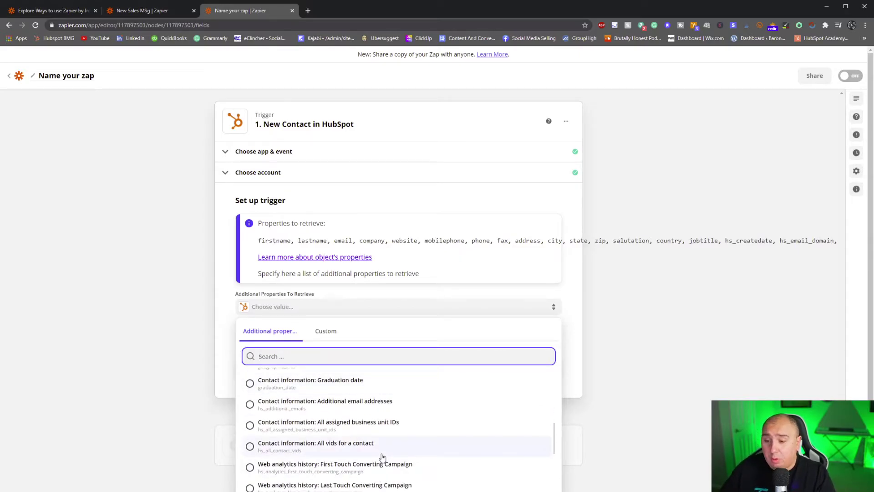
scroll(383, 449, "down", 8)
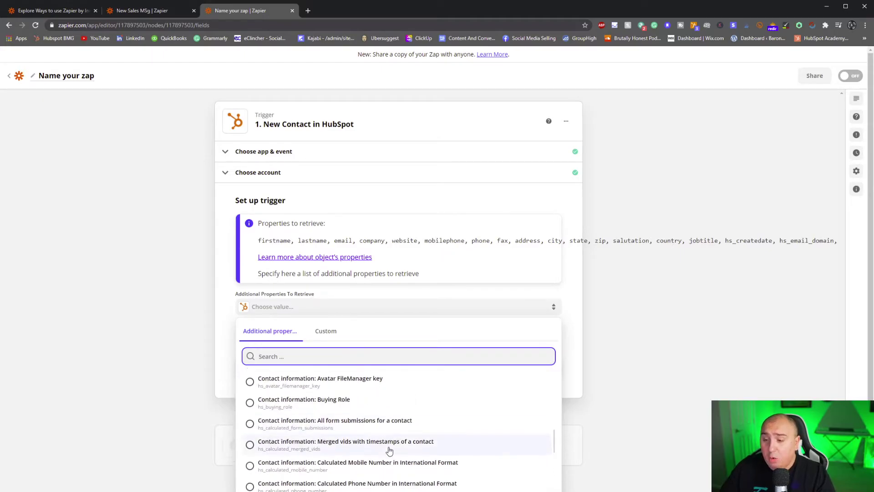
scroll(395, 442, "down", 8)
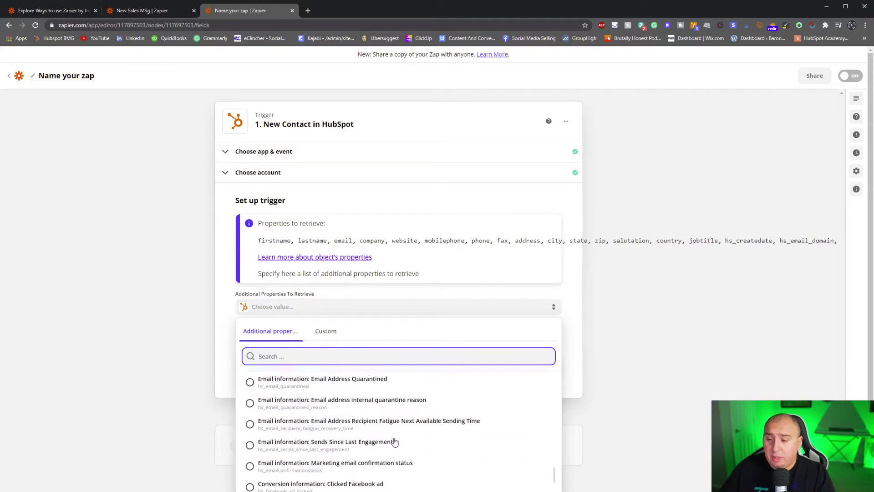
scroll(396, 441, "down", 8)
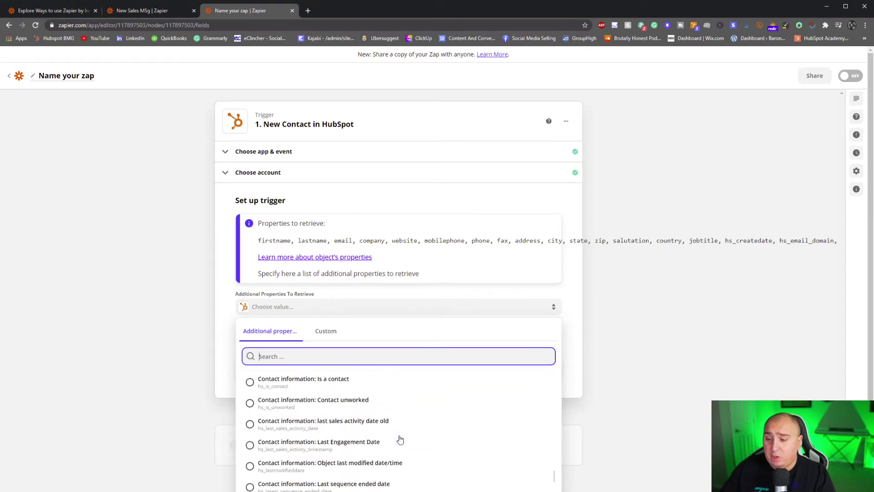
scroll(410, 424, "down", 5)
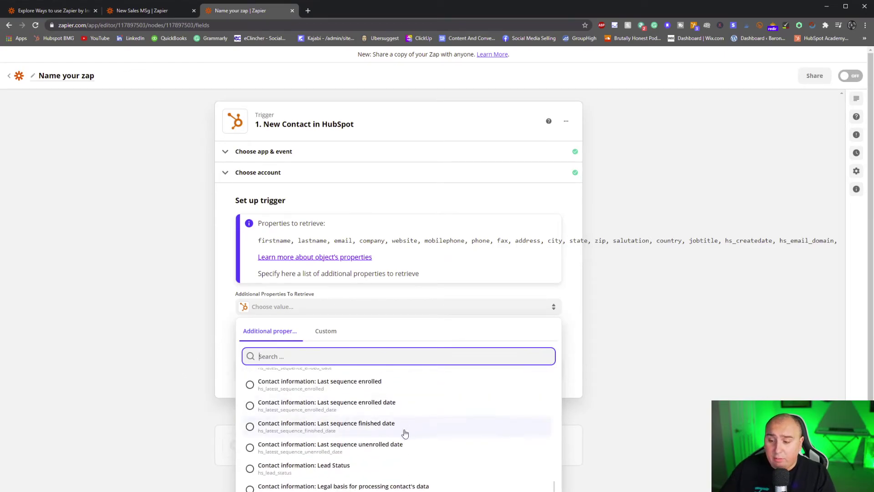
Step: Continue without choosing any additional properties, and run the HubSpot New Contact trigger test twice
left_click(215, 426)
left_click(293, 362)
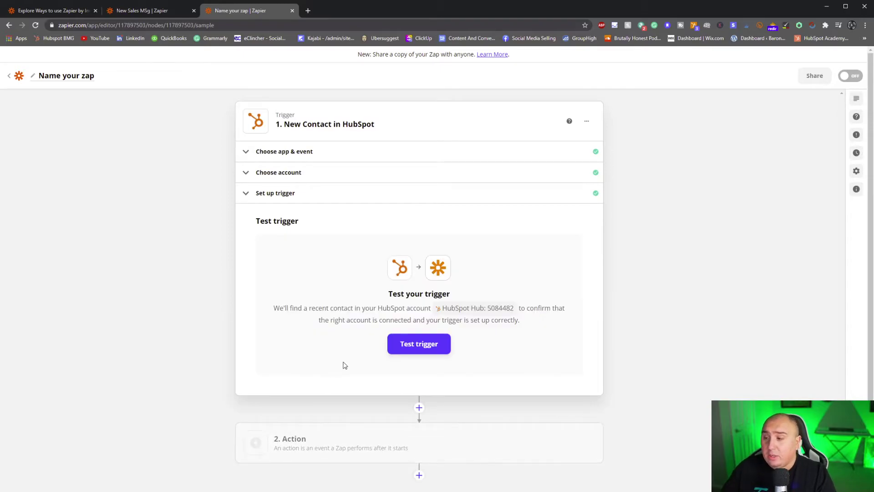
left_click(433, 348)
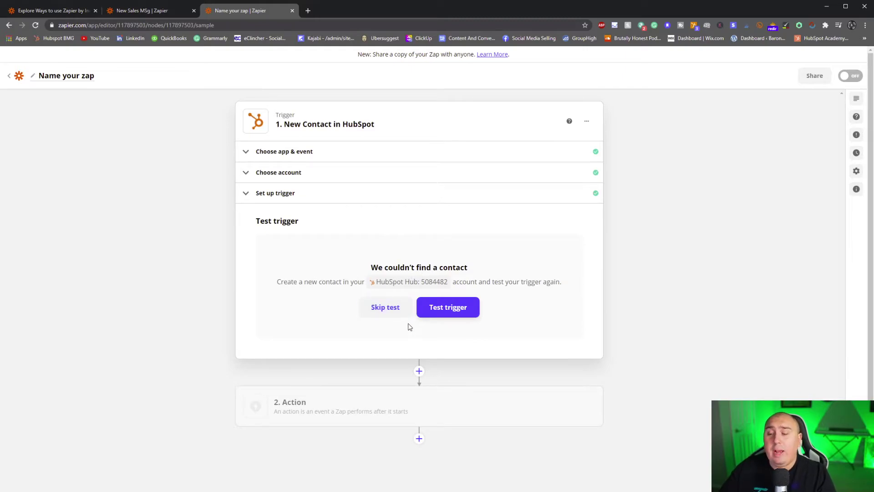
left_click(442, 308)
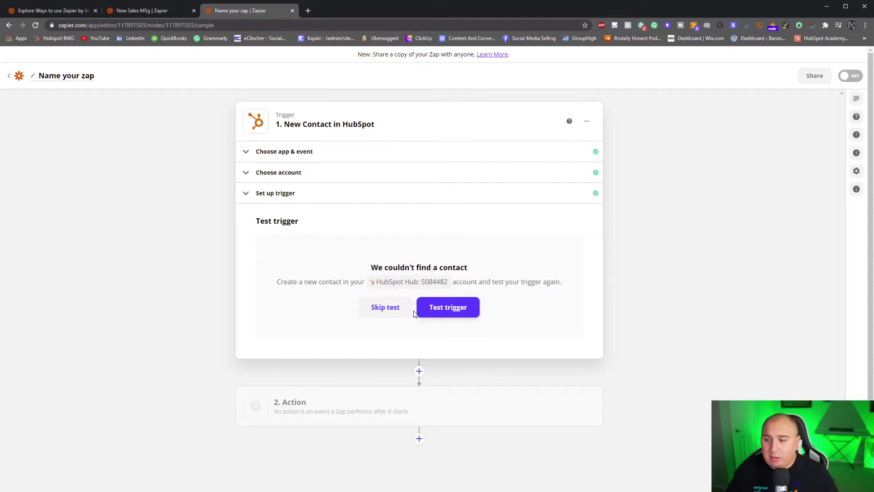
Step: Switch to the existing New Sales MSg Zap and review its HubSpot trigger's app and event, account and retrieved properties
left_click(141, 11)
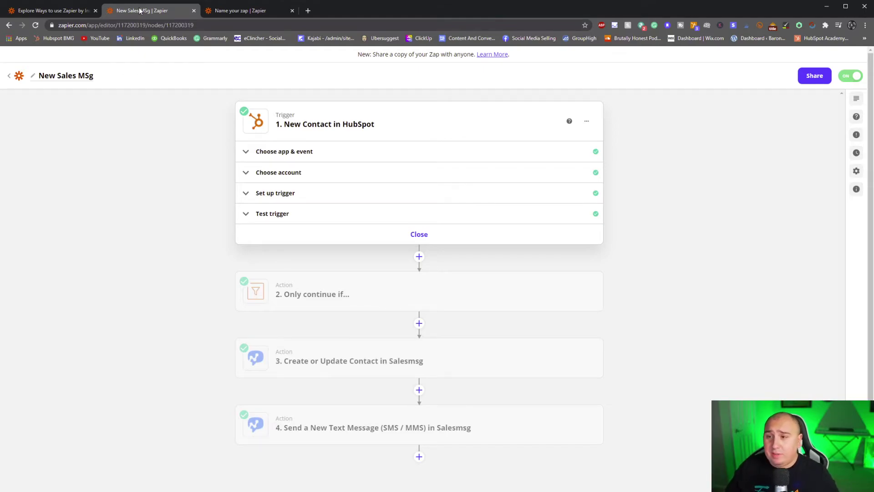
left_click(272, 159)
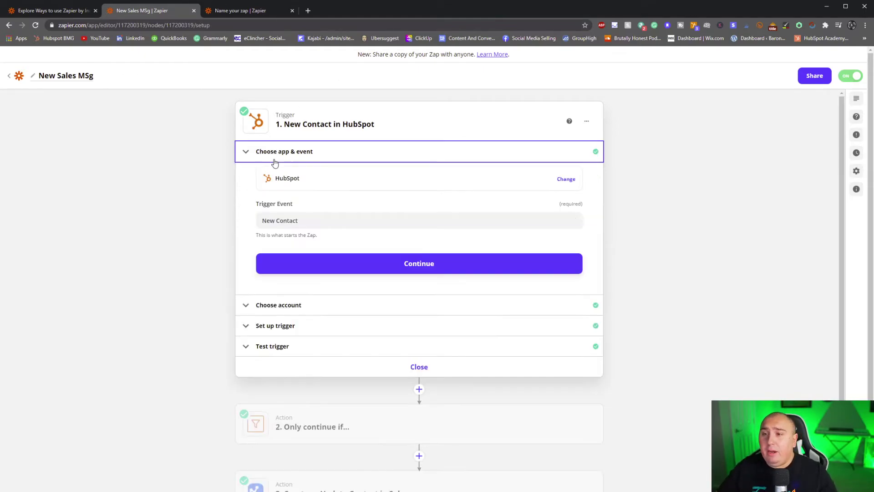
left_click(280, 304)
left_click(268, 280)
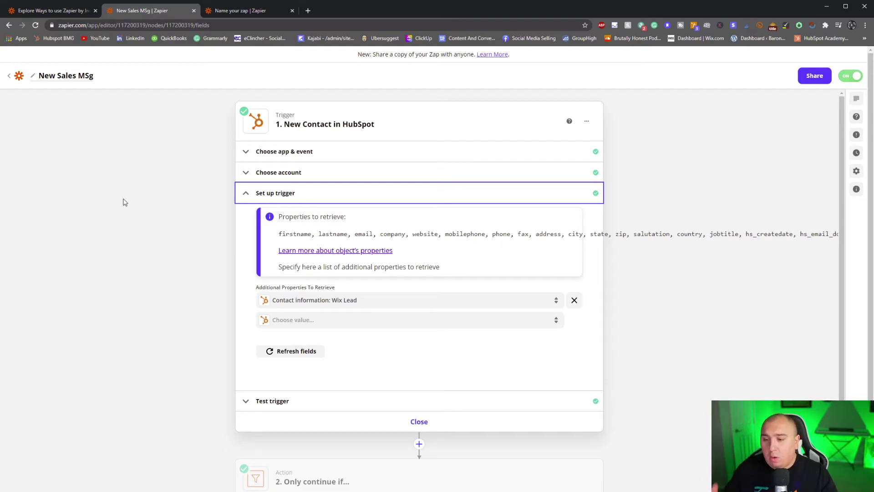
Step: Examine the sample contact data in the HubSpot trigger's test results, including the empty fields, and collapse the section
left_click(342, 400)
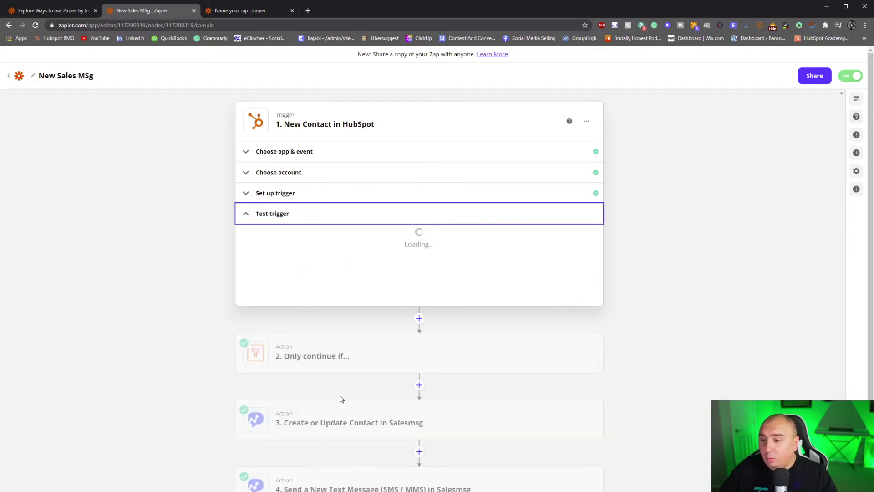
scroll(382, 396, "down", 3)
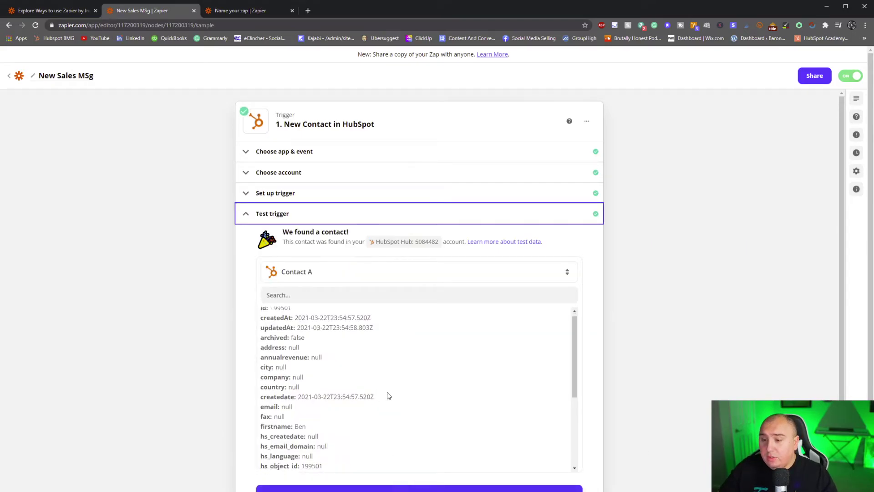
scroll(360, 351, "up", 1)
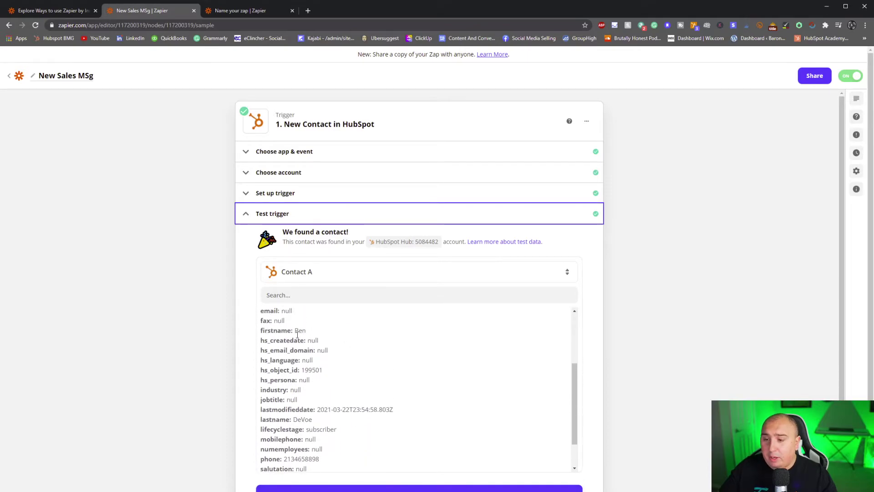
scroll(343, 398, "down", 2)
scroll(386, 405, "up", 4)
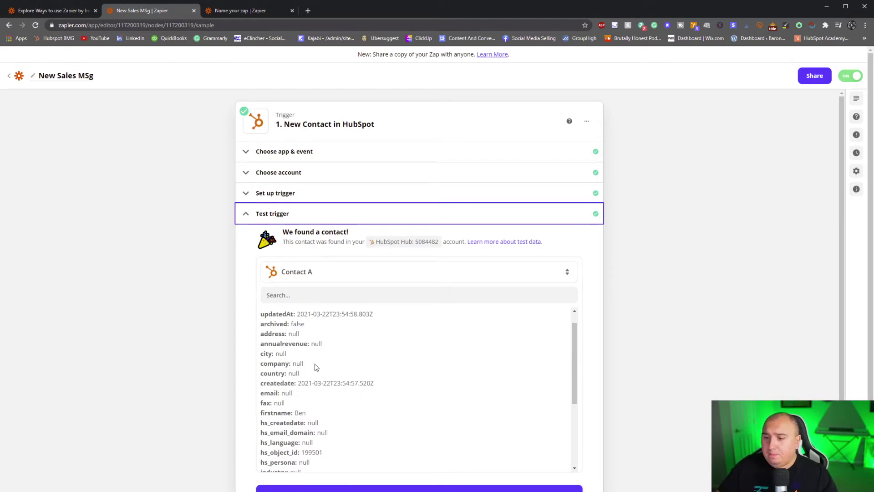
left_click_drag(339, 325, 333, 404)
left_click(332, 416)
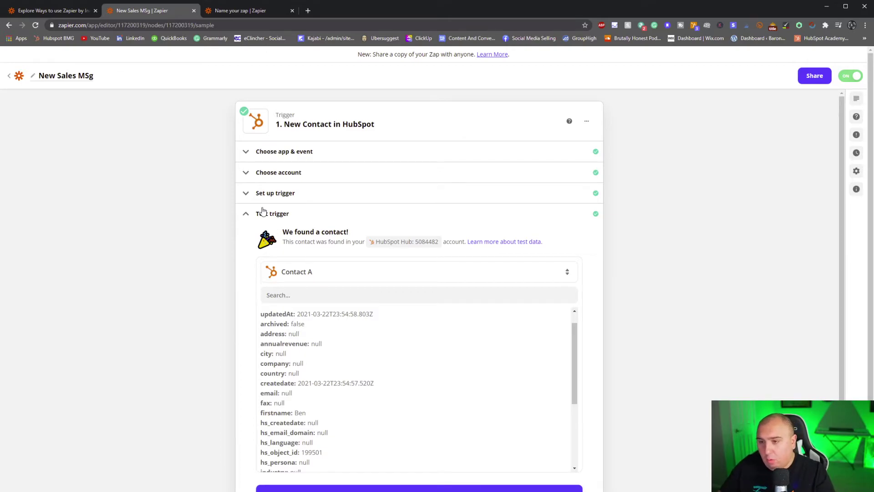
left_click(245, 215)
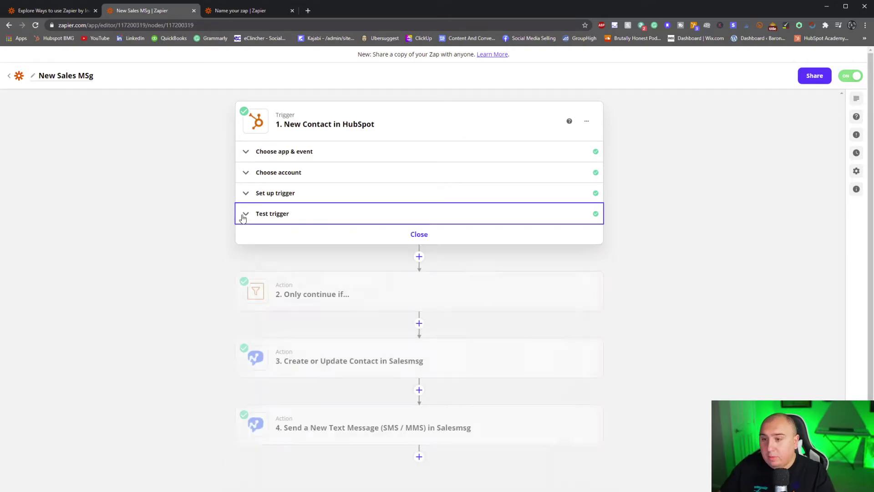
Step: Open the "Only continue if..." step and review its Filter by Zapier app choice without changing the action
left_click(410, 295)
left_click(281, 218)
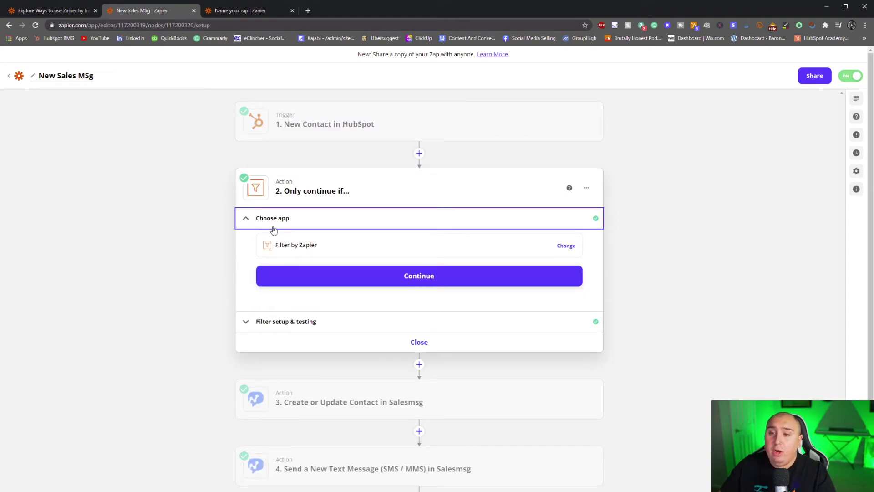
left_click(319, 322)
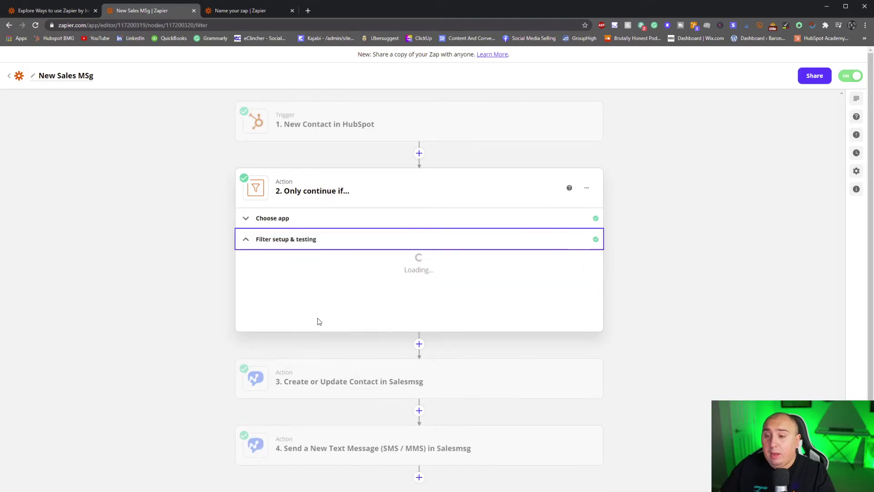
left_click(308, 221)
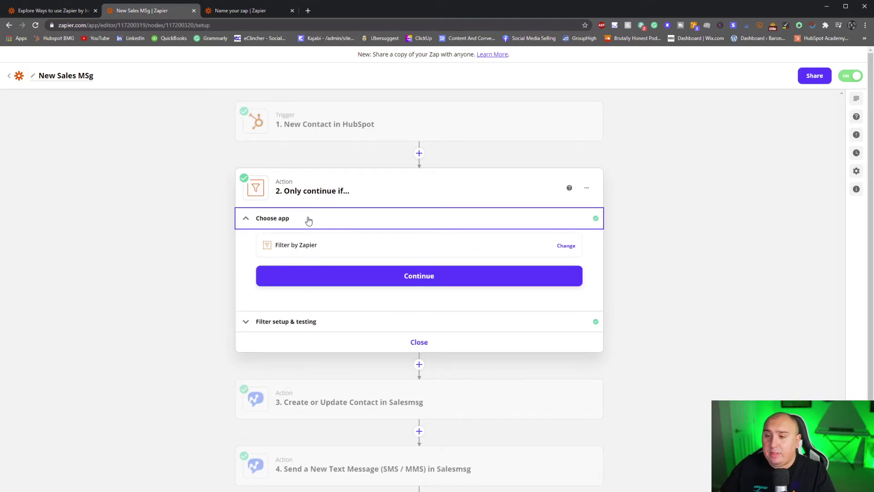
left_click(331, 255)
left_click(242, 272)
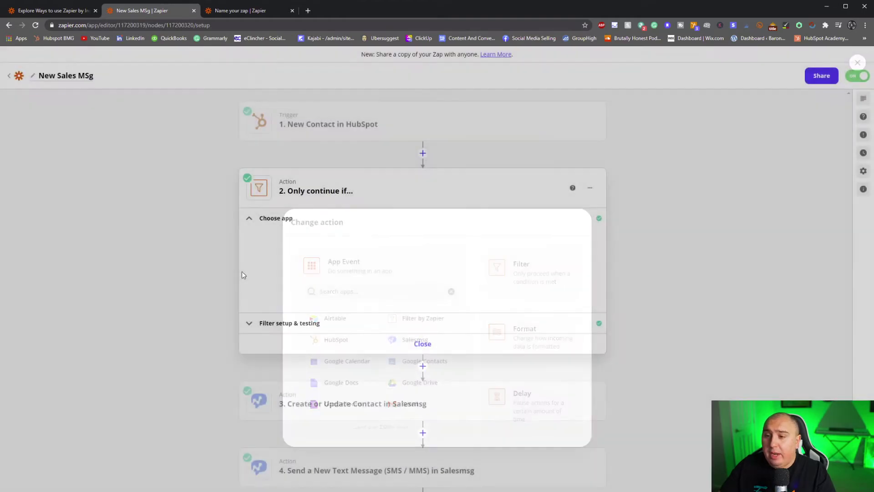
Step: Show the filter's contact information condition set to (Boolean) Is true and test it against the sample data
left_click(332, 322)
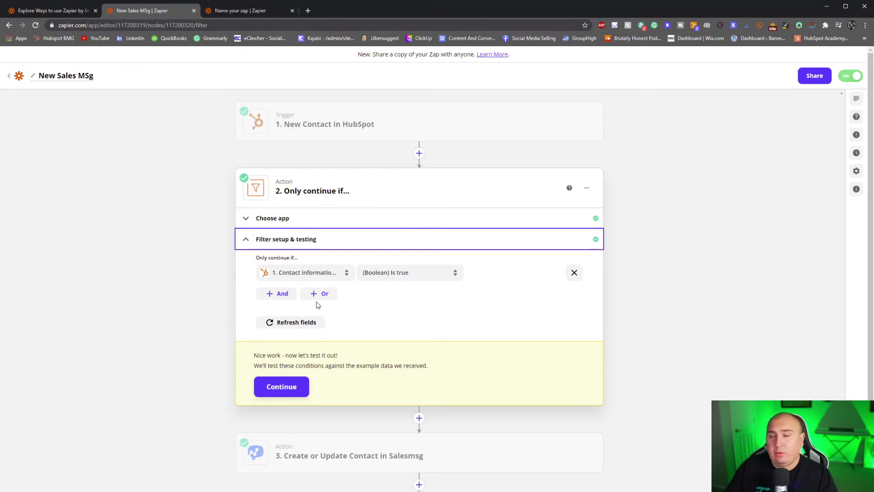
left_click(288, 388)
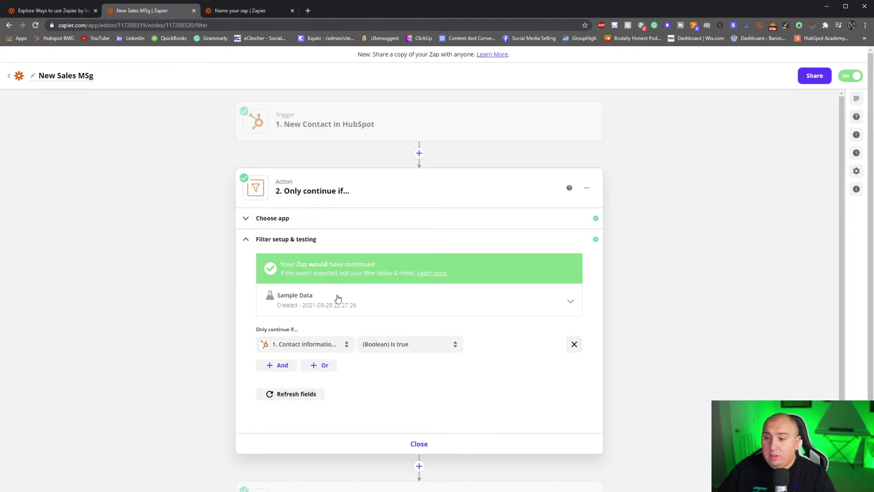
Step: Open the Create or Update Contact in Salesmsg step and review its app, action event and connected account
left_click(364, 487)
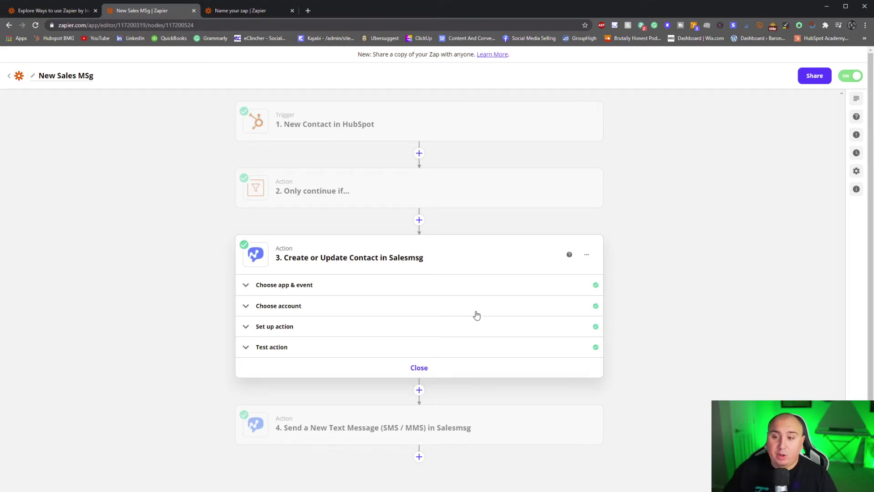
left_click(379, 288)
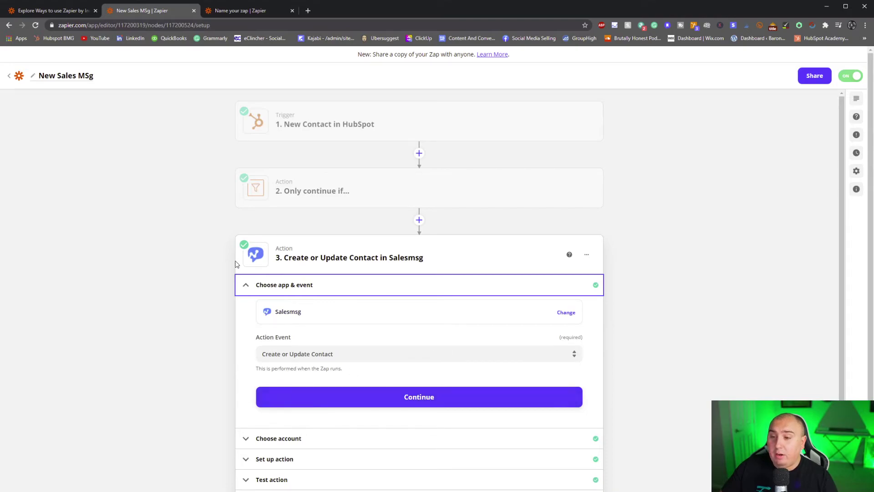
left_click(252, 294)
left_click(267, 306)
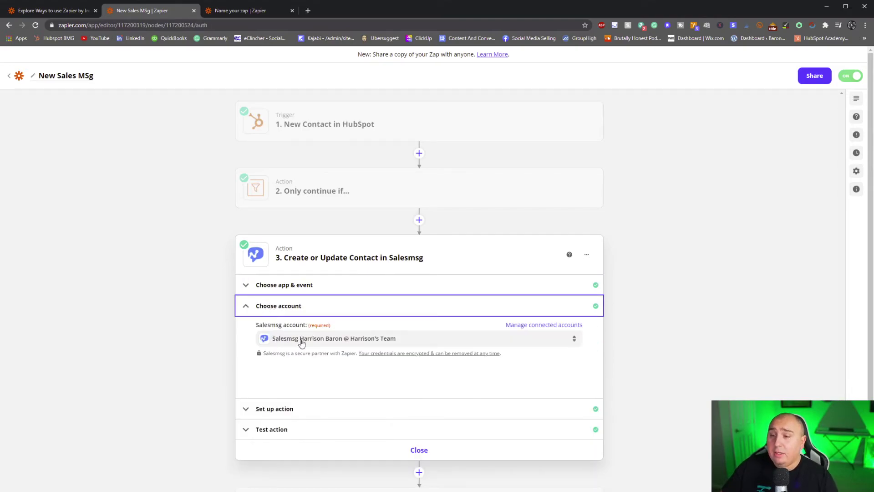
left_click(254, 307)
Step: Review how the Salesmsg contact action maps HubSpot data to its phone number, first name, last name and email address fields
left_click(261, 328)
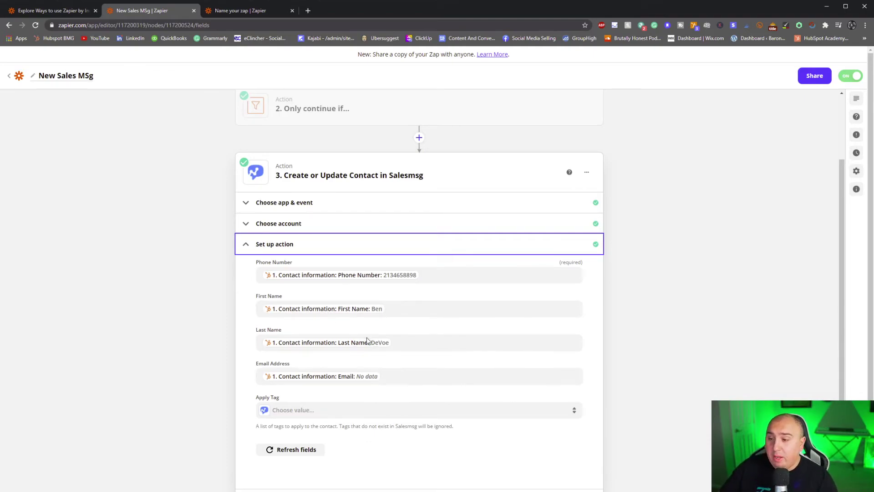
scroll(405, 283, "down", 1)
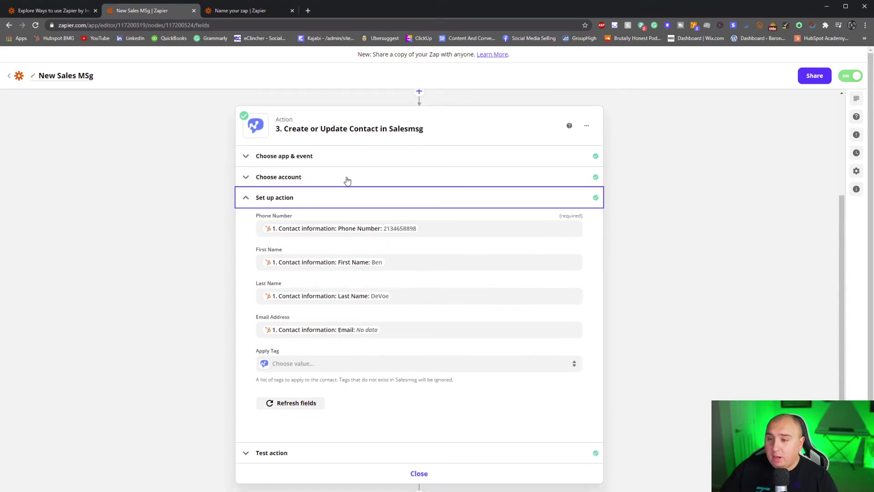
left_click(263, 198)
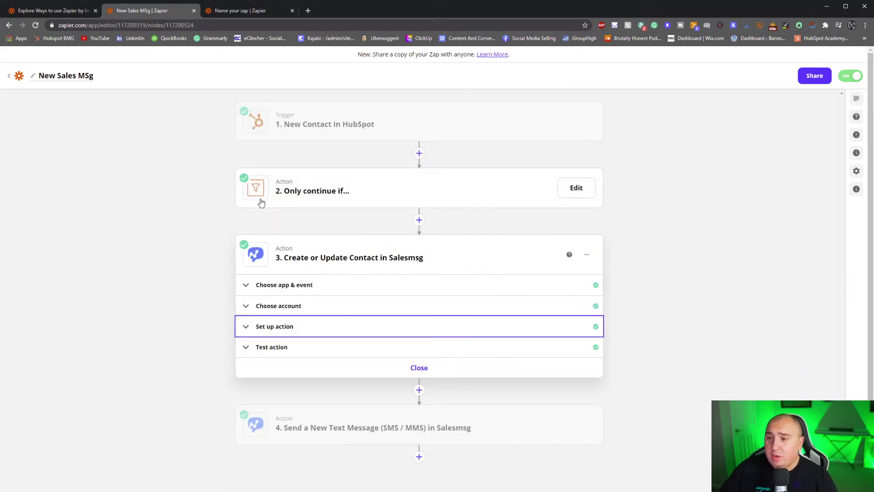
Step: Review the contact data sent by the Create or Update Contact action's earlier test, and collapse the test section
left_click(272, 349)
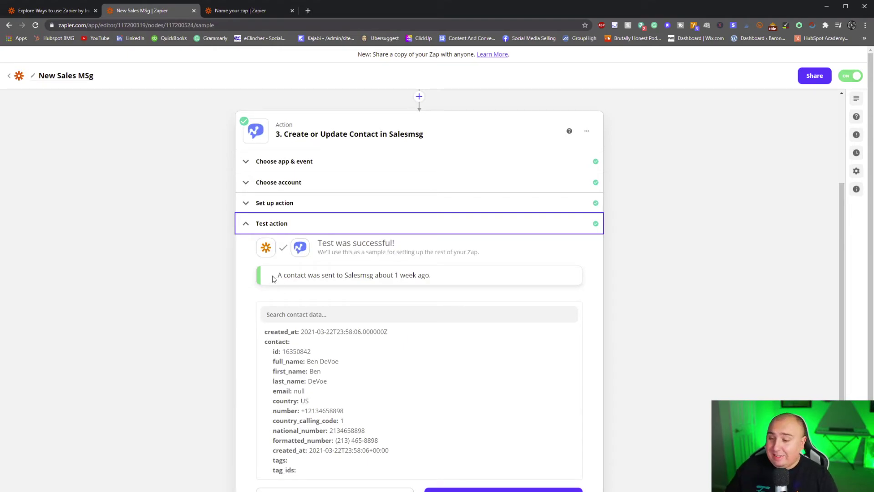
scroll(293, 304, "down", 2)
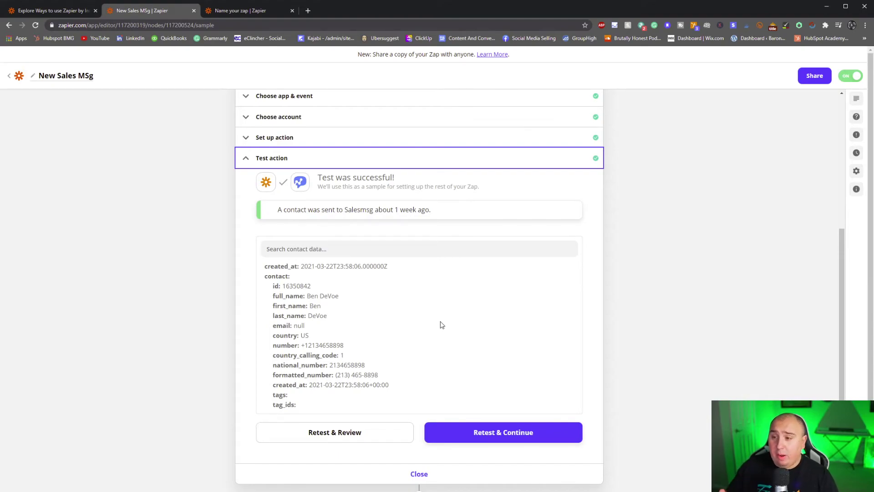
left_click(239, 161)
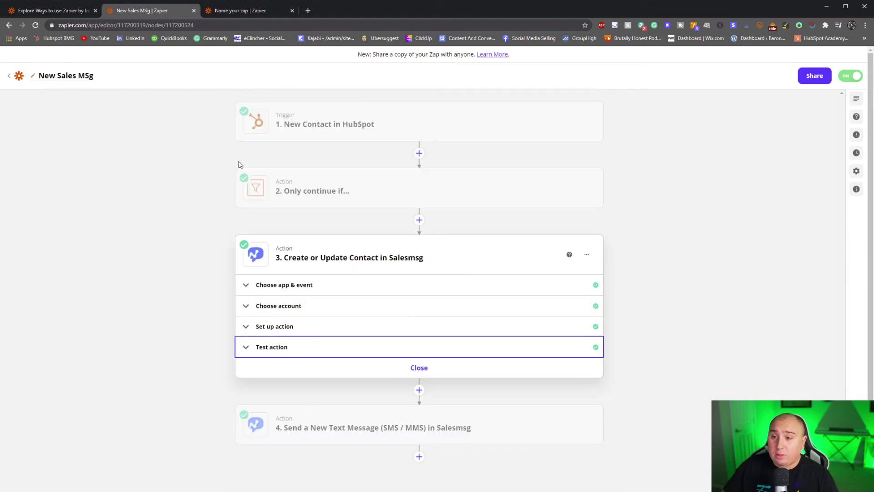
Step: Open the Send a New Text Message (SMS / MMS) in Salesmsg step and review its app, action event and connected account
left_click(360, 430)
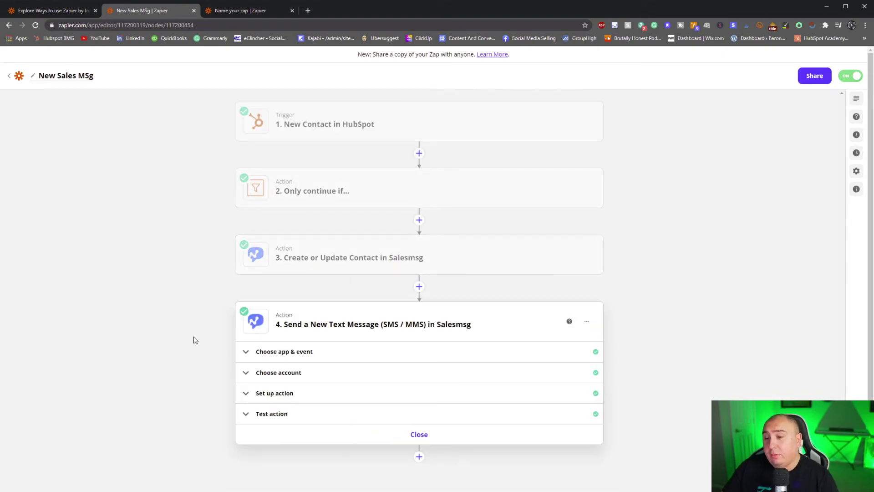
left_click(244, 360)
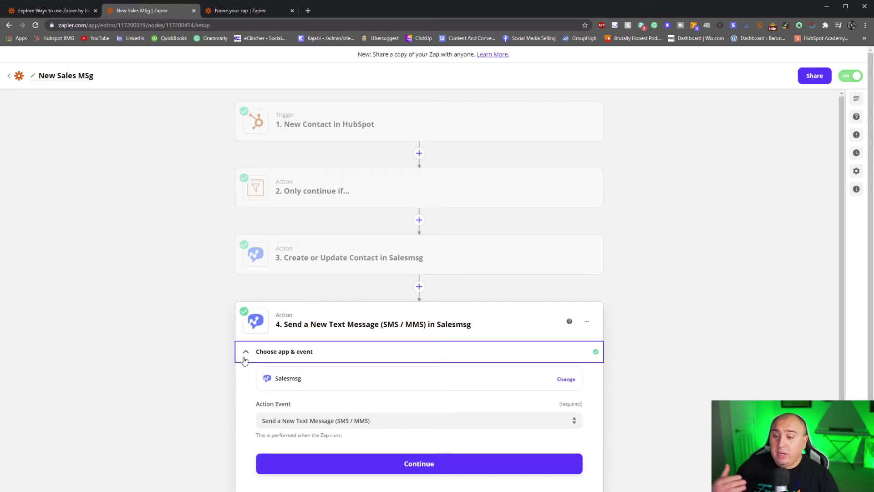
scroll(306, 382, "down", 1)
left_click(249, 324)
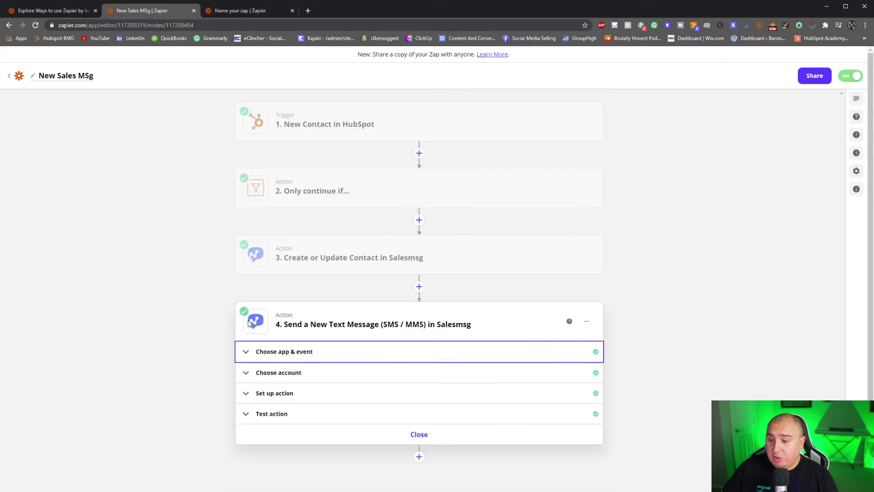
left_click(253, 355)
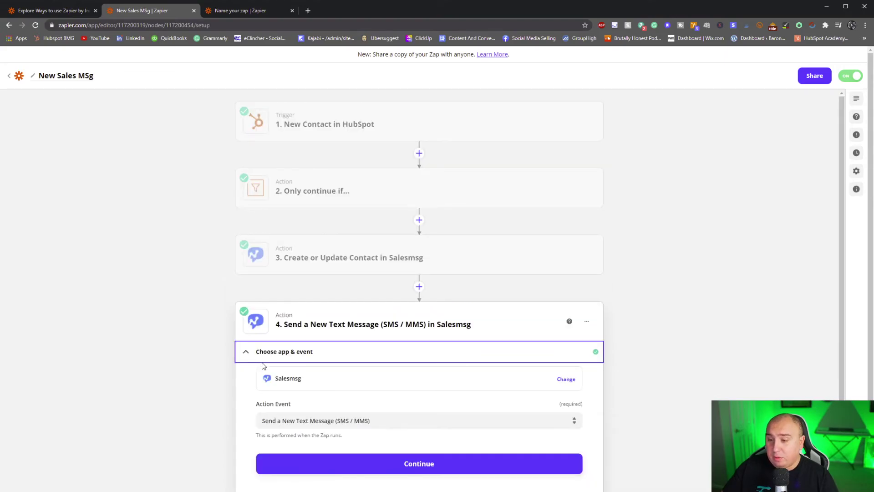
left_click(250, 357)
left_click(241, 372)
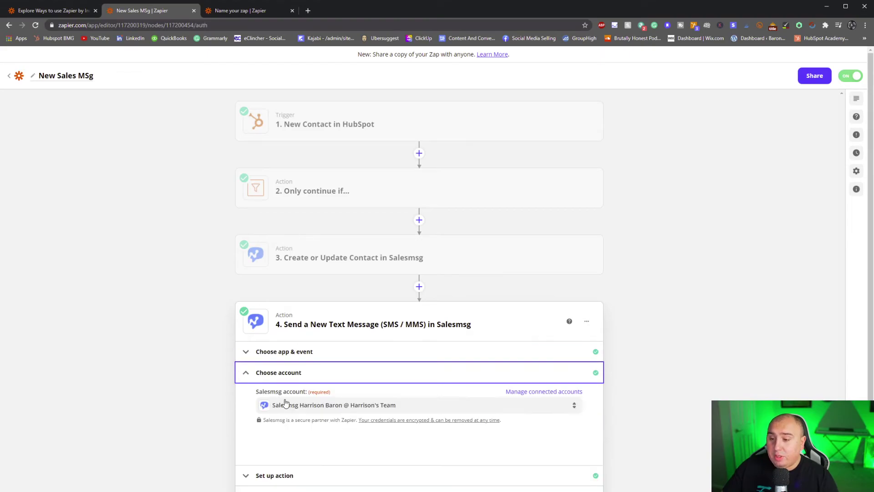
left_click(248, 370)
Step: Review the text message action's phone number, SMS text, media URL, name, email and tag fields, and collapse the setup section
left_click(249, 401)
scroll(319, 435, "down", 3)
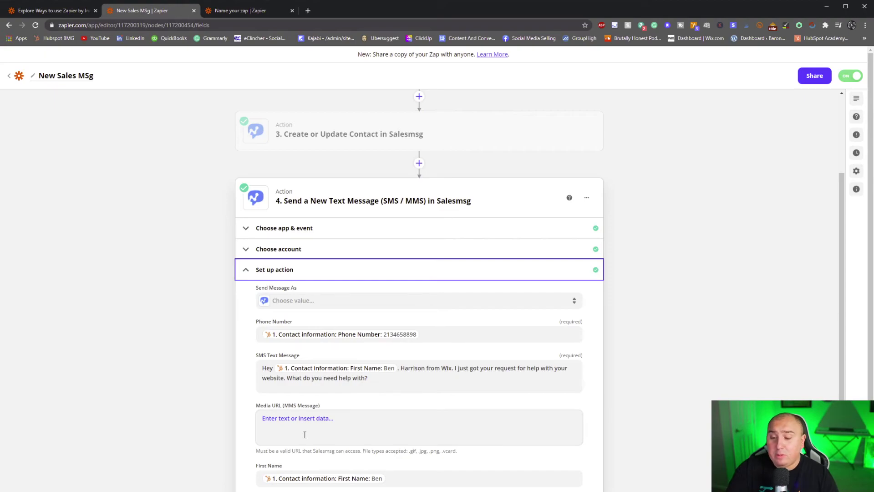
scroll(321, 316, "down", 2)
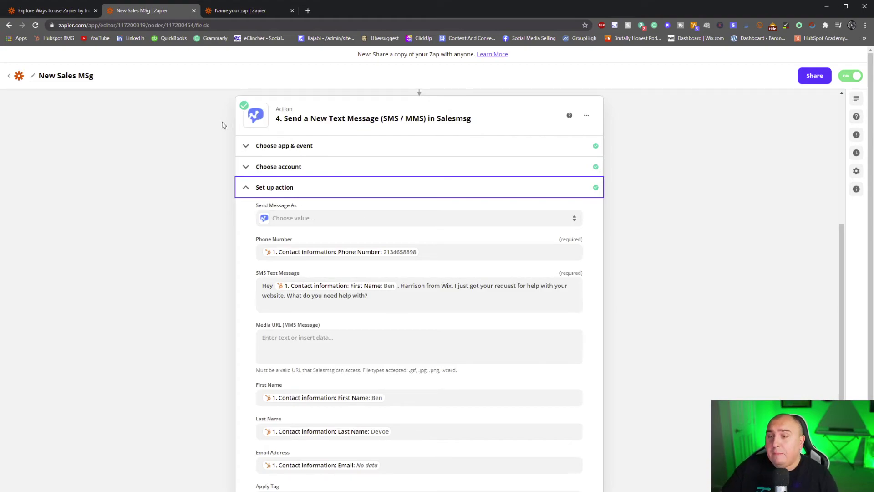
scroll(227, 124, "down", 2)
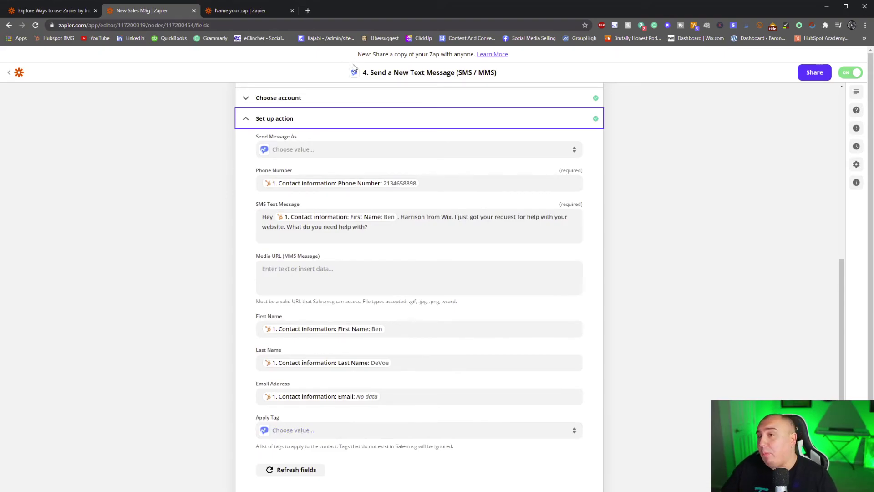
left_click(260, 121)
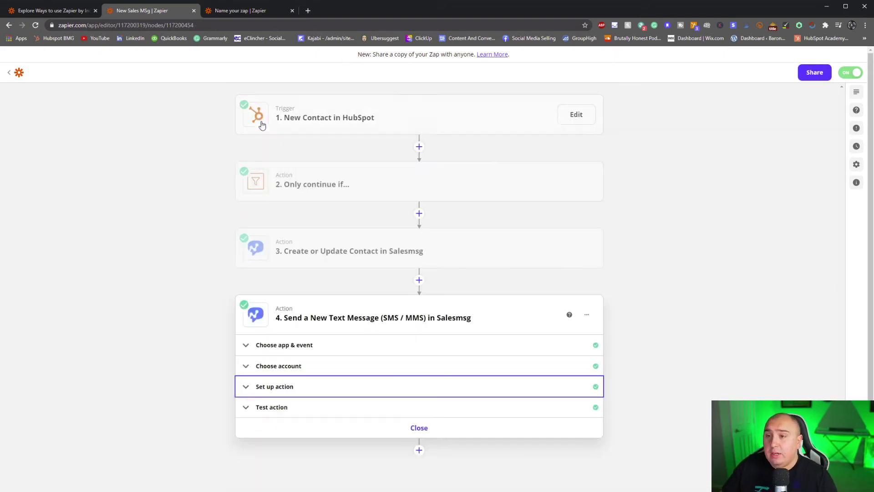
Step: Review the message body and contact data from the text message action's earlier test, and return to the overview of the Zap's steps
left_click(287, 412)
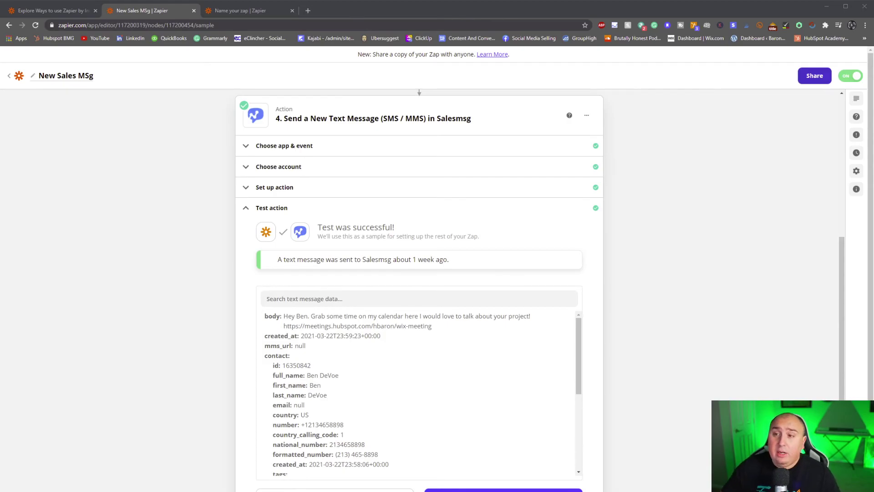
scroll(419, 291, "up", 5)
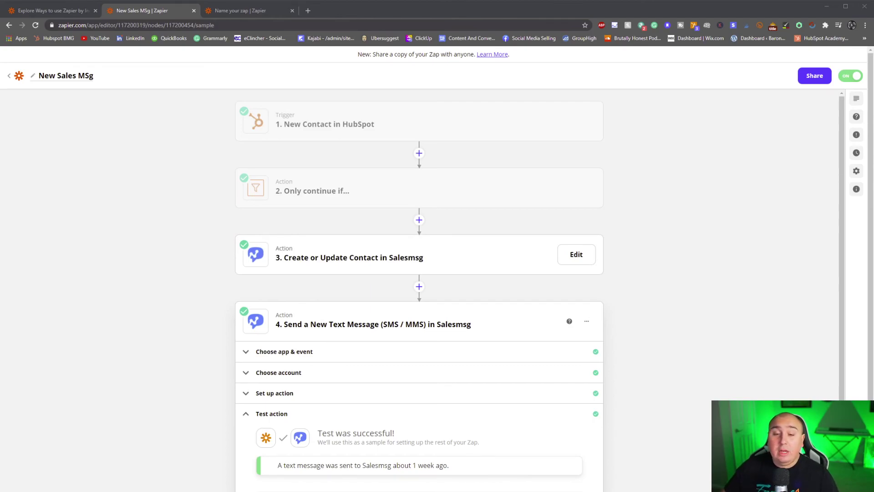
scroll(419, 292, "down", 5)
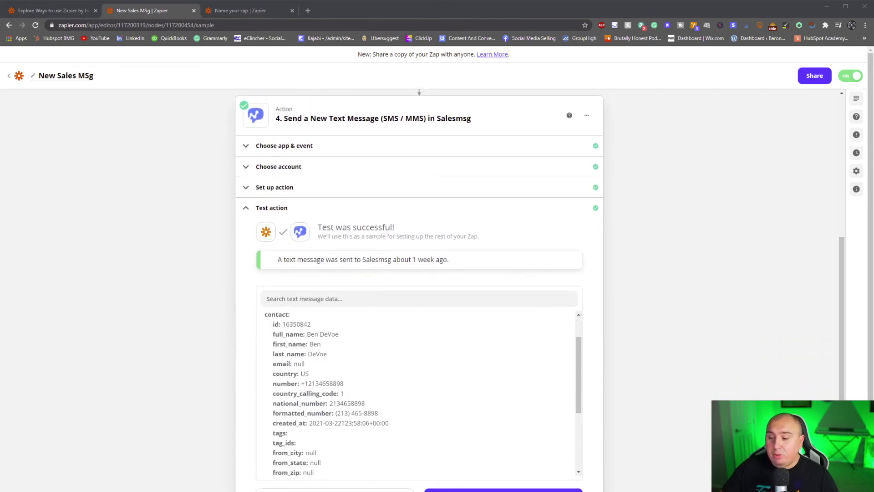
scroll(419, 292, "up", 5)
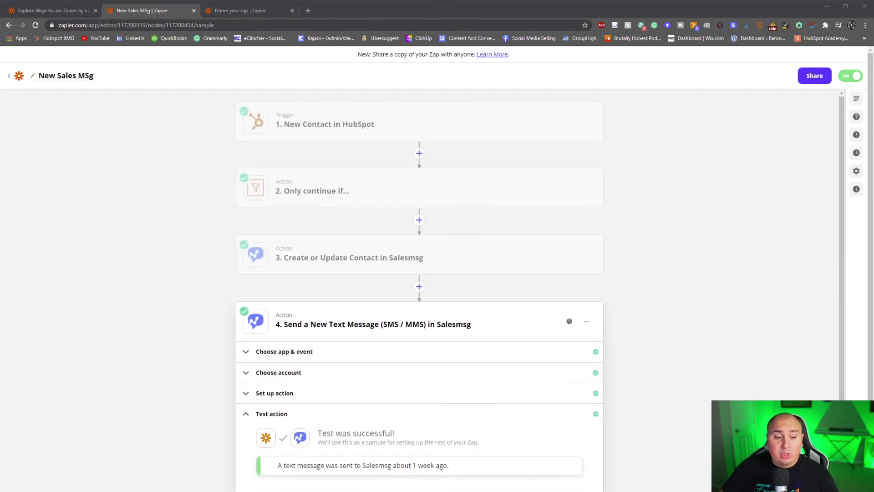